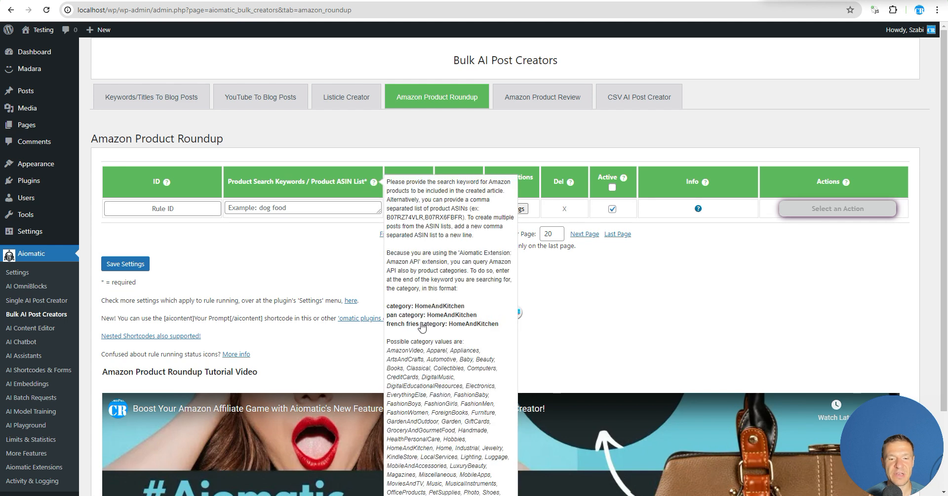
Examine the category search format in the keyword help and the Amazon API extension's product page.
drag(399, 316, 477, 319)
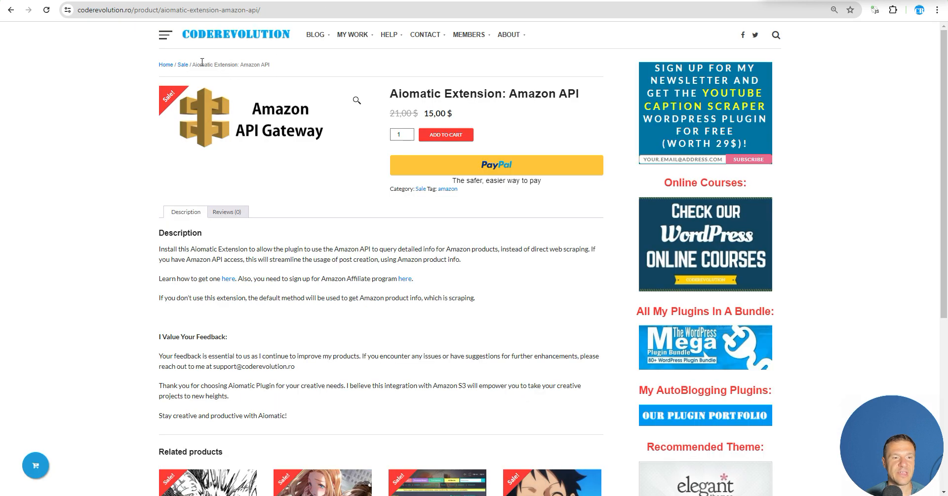
drag(511, 99, 585, 96)
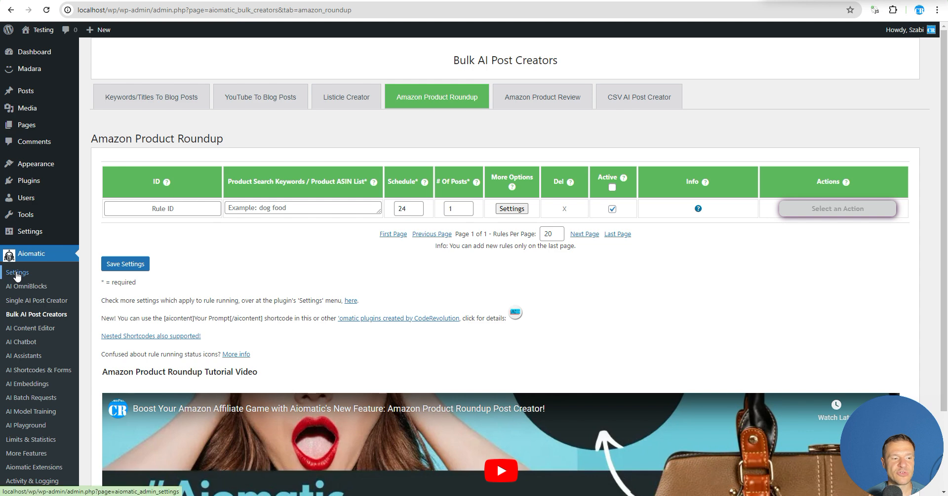
Look through the API key settings of the Aiomatic plugin.
click(174, 1)
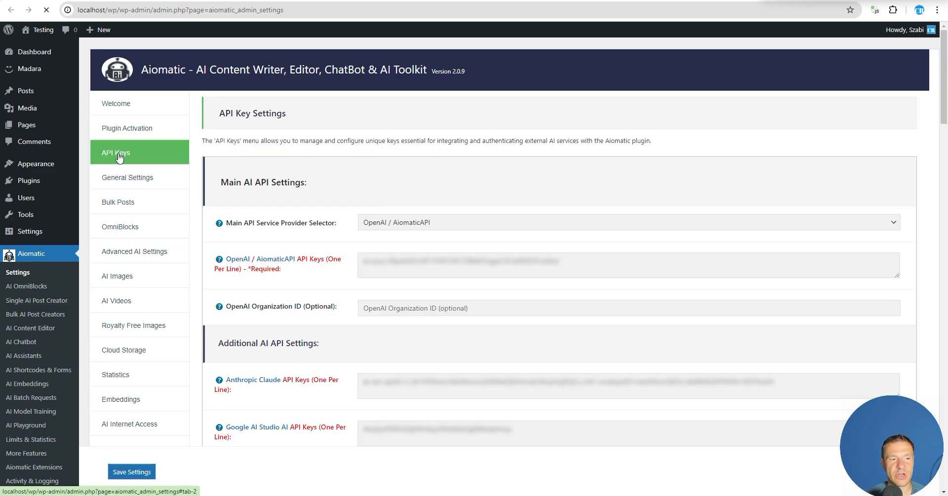
scroll(250, 255, down, 20)
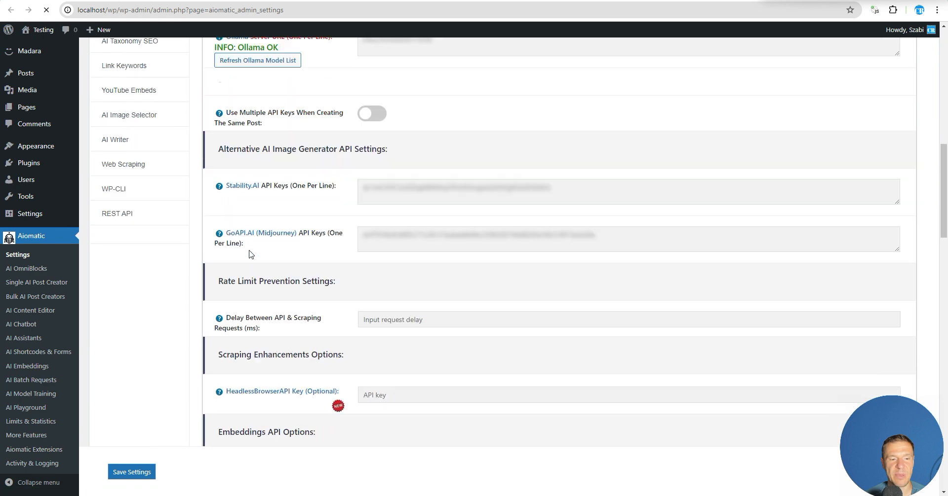
scroll(249, 254, down, 10)
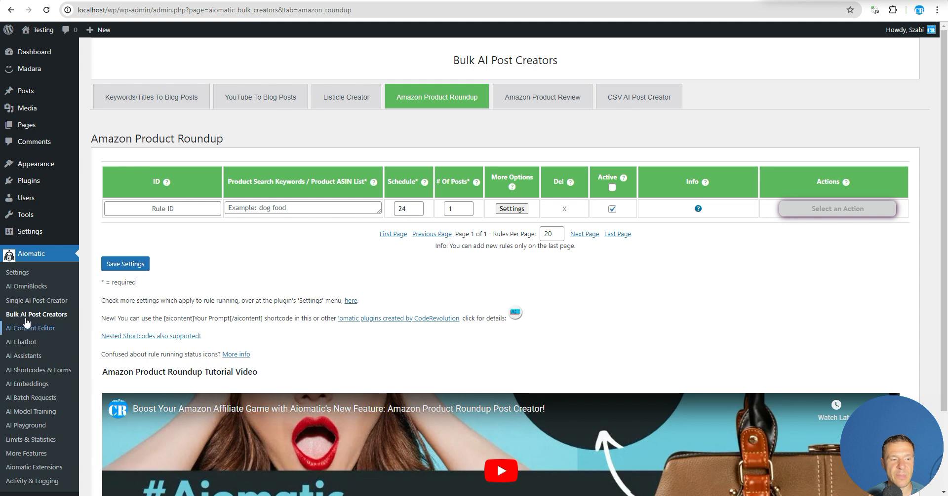
Read the Amazon Product Roundup keyword help on searching by category, including the example formats and possible category values.
mouse_move(374, 184)
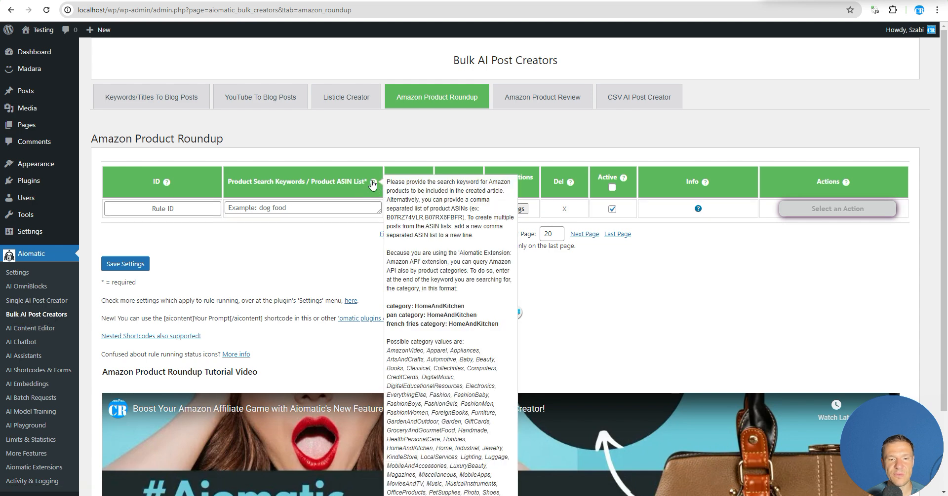
scroll(422, 365, down, 1)
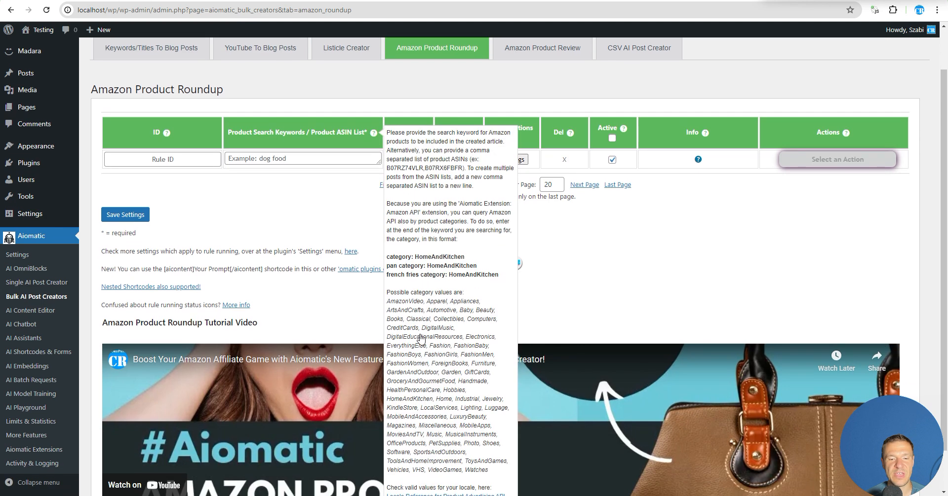
drag(389, 261, 466, 260)
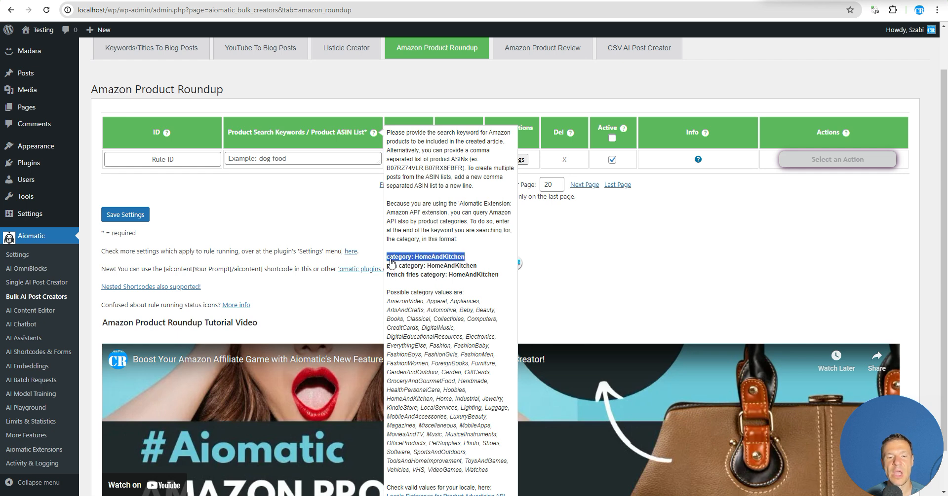
drag(387, 257, 472, 262)
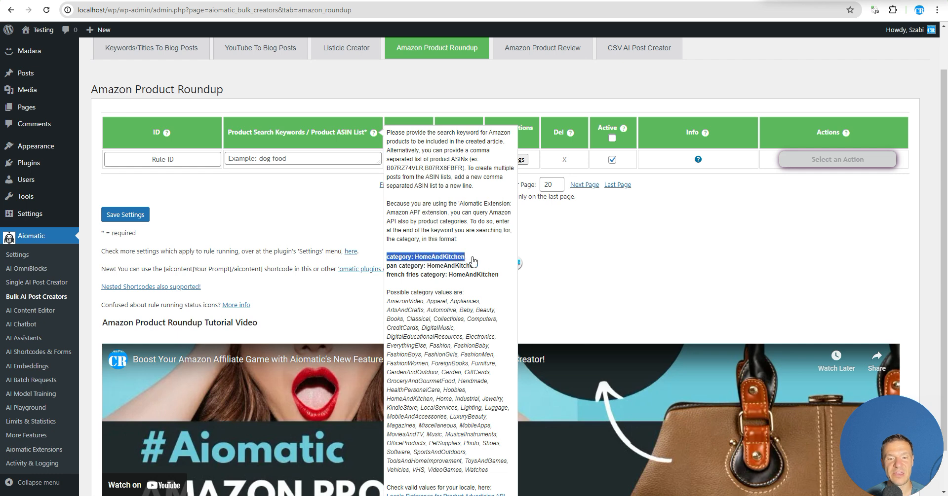
double_click(392, 267)
drag(387, 276, 499, 276)
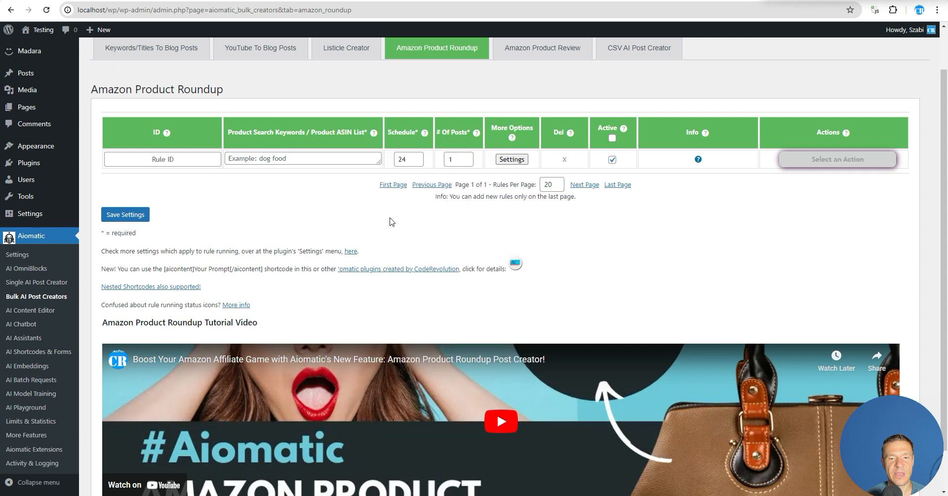
Copy the example "category: HomeAndKitchen" from the keyword help into the new roundup rule's product search keywords.
mouse_move(373, 134)
drag(386, 257, 464, 260)
right_click(464, 260)
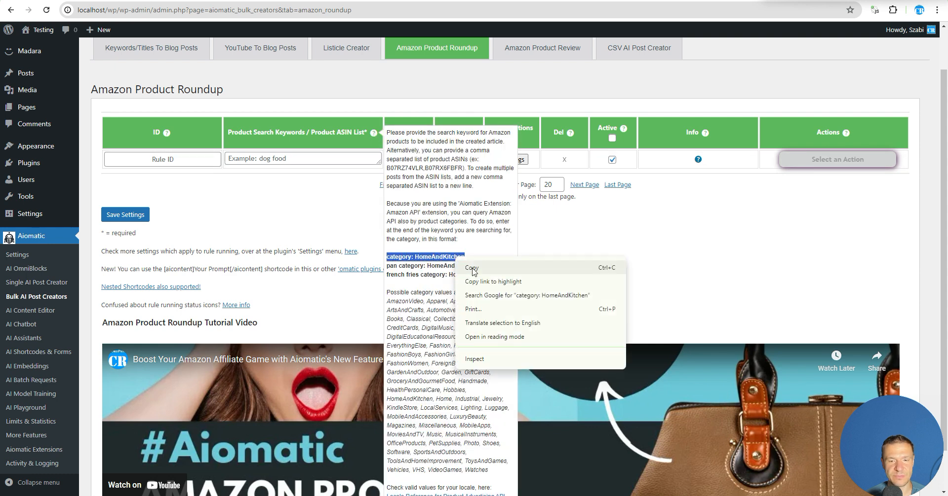
click(471, 267)
click(271, 158)
key(ctrl+v)
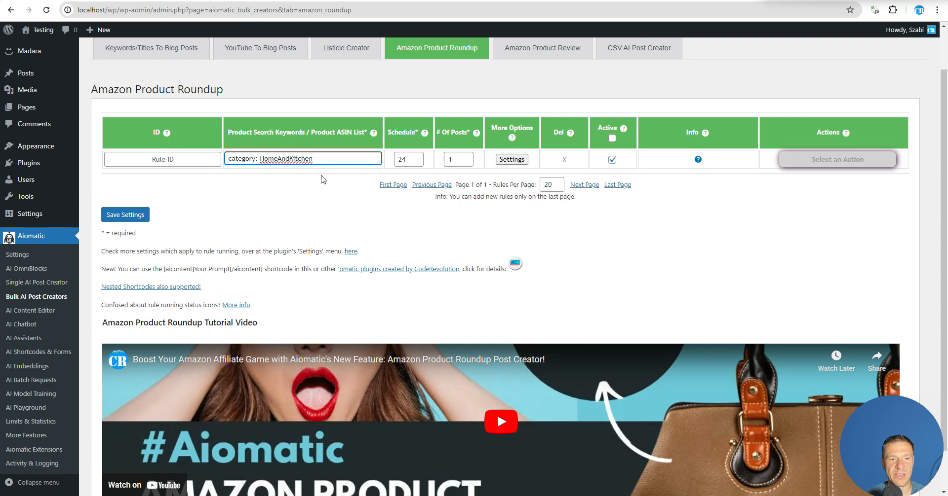
In the new rule's advanced settings, set the Amazon target country to Germany and fill in the Amazon Associate ID.
click(511, 162)
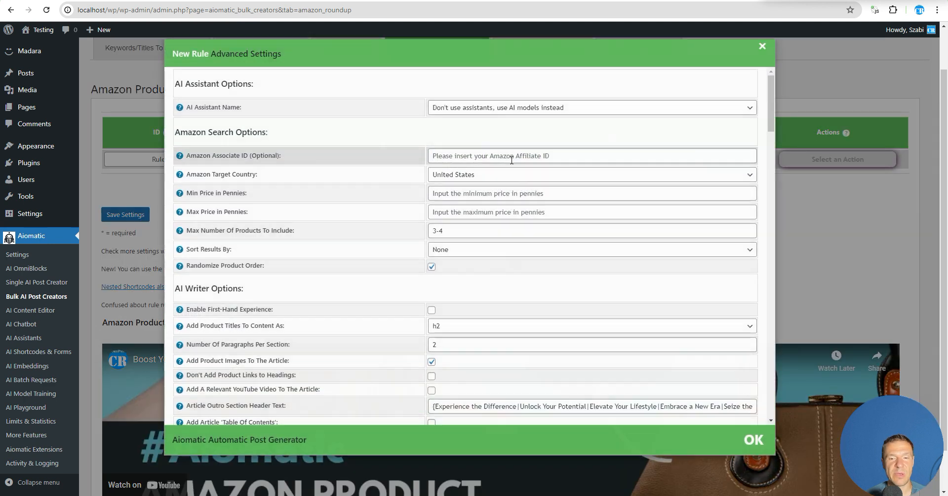
click(440, 179)
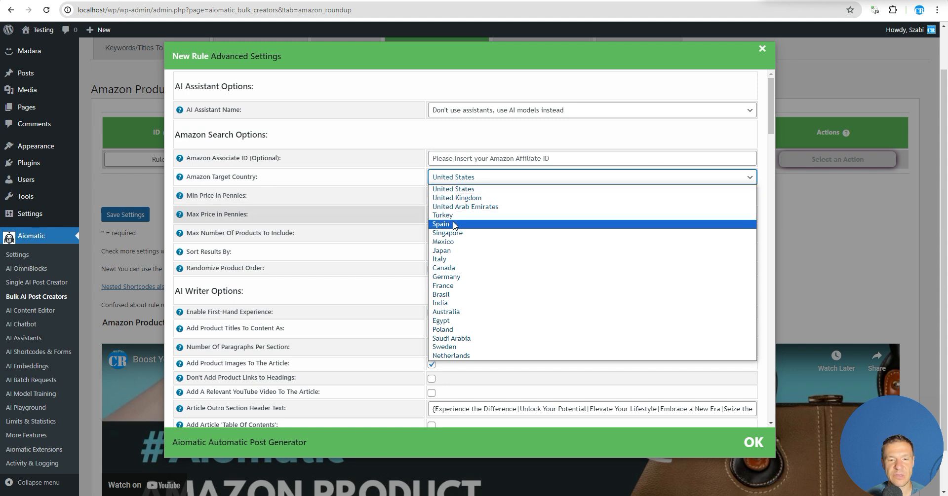
click(447, 277)
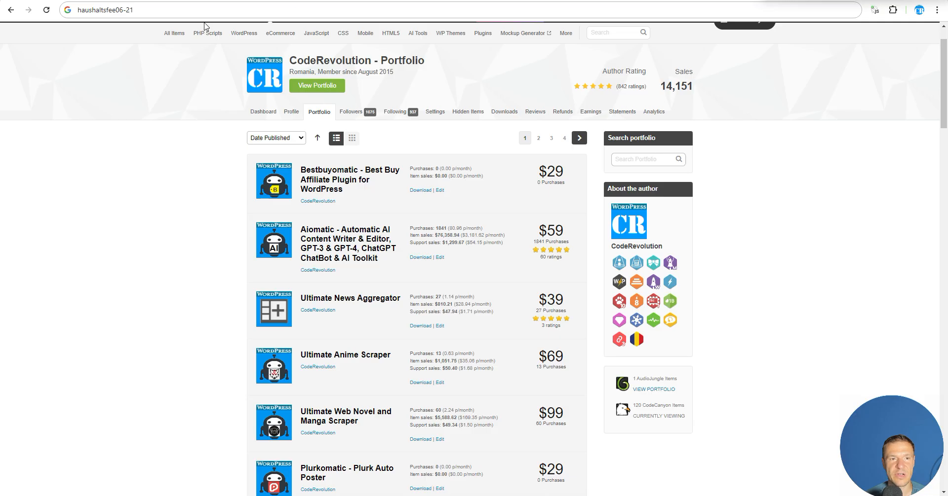
click(110, 1)
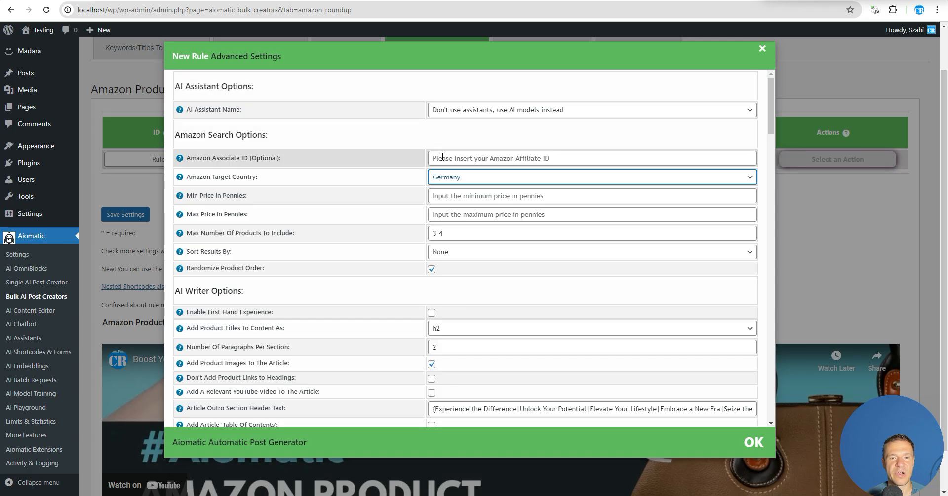
click(444, 157)
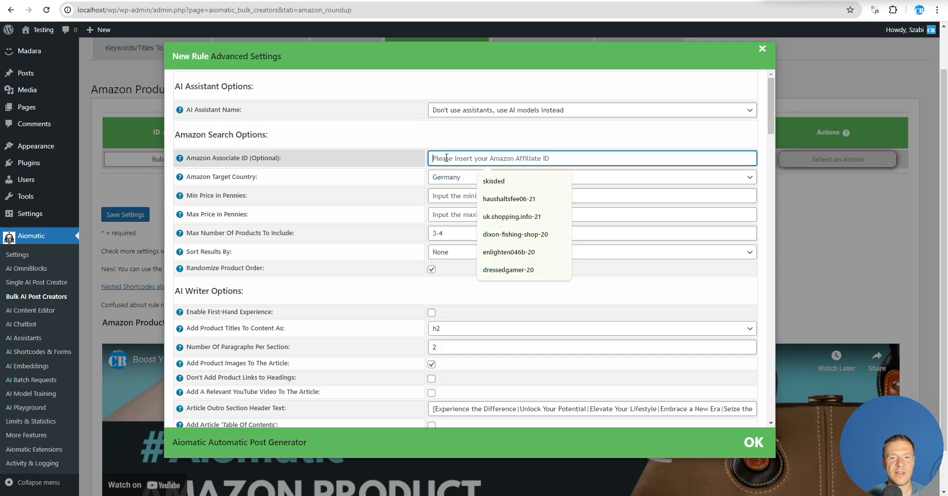
key(ctrl+v)
click(148, 188)
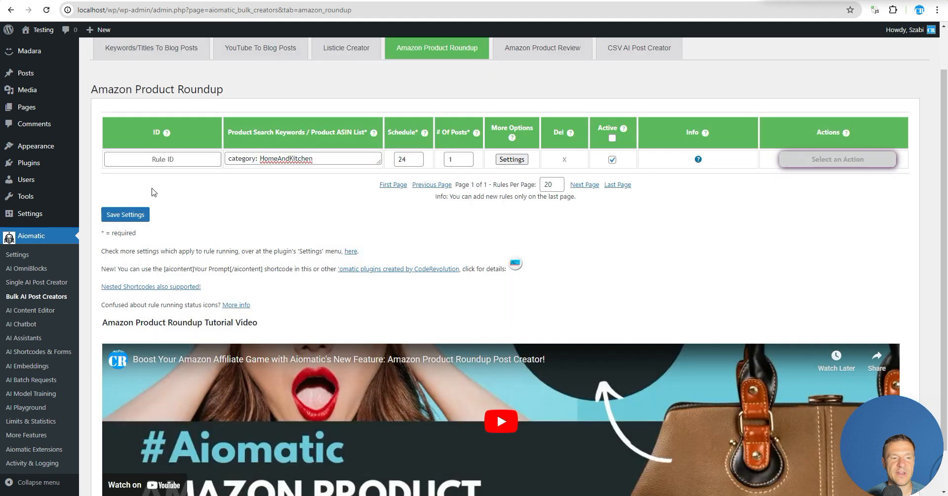
Save the new HomeAndKitchen roundup rule and run it immediately.
click(125, 215)
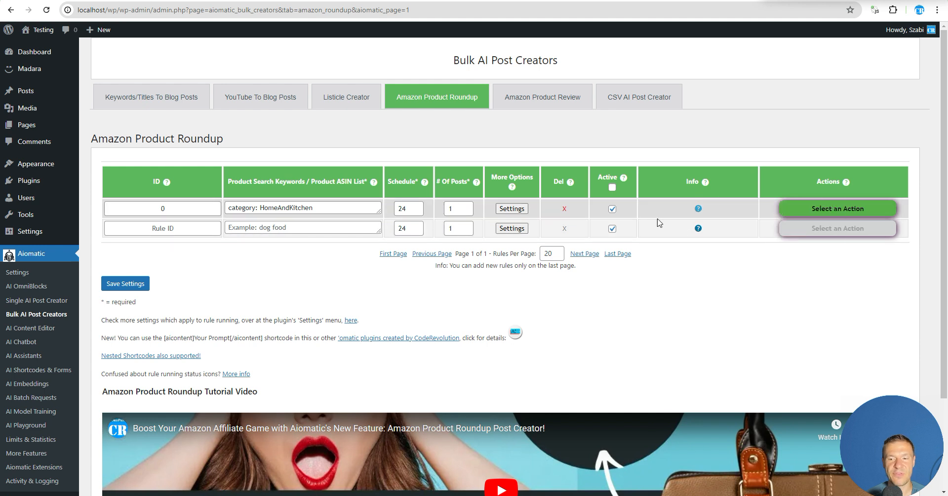
click(807, 216)
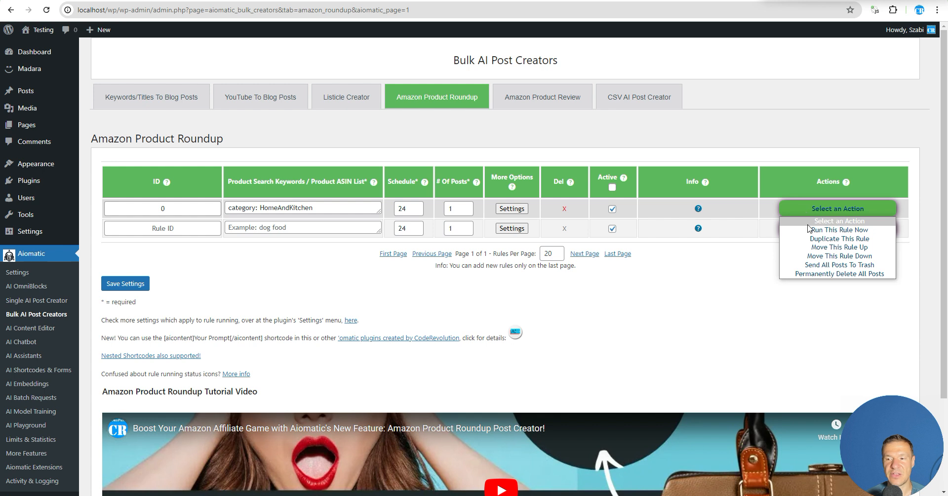
click(815, 230)
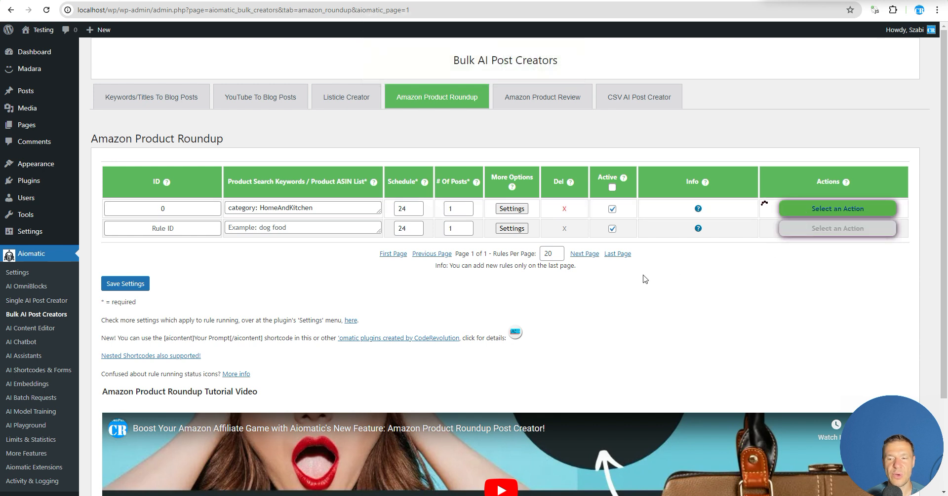
Review the running rule's category keyword and its advanced Amazon search settings.
click(321, 207)
drag(321, 207, 264, 210)
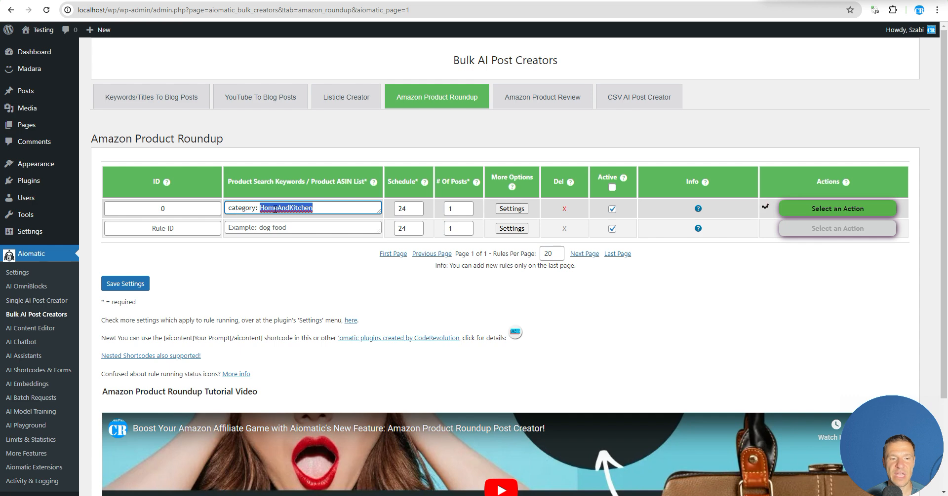
click(514, 211)
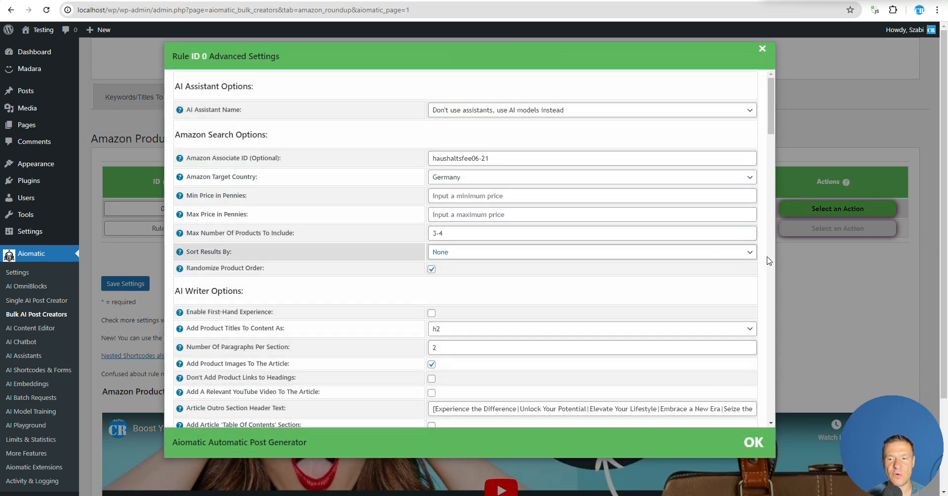
click(793, 259)
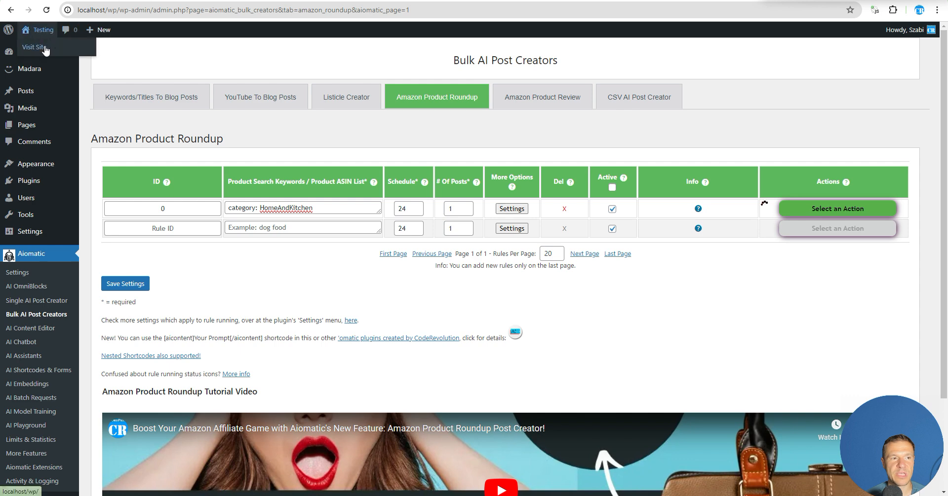
View the site's front page and return to the roundup rules.
click(146, 1)
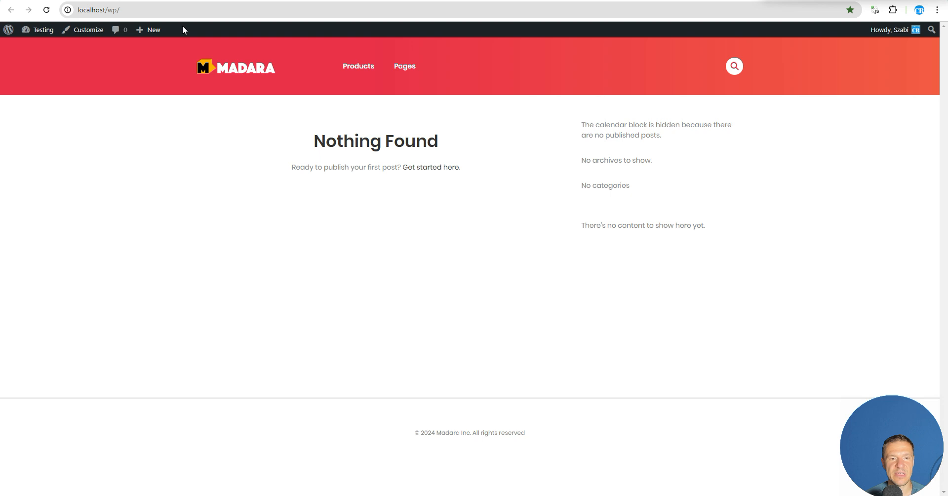
click(170, 1)
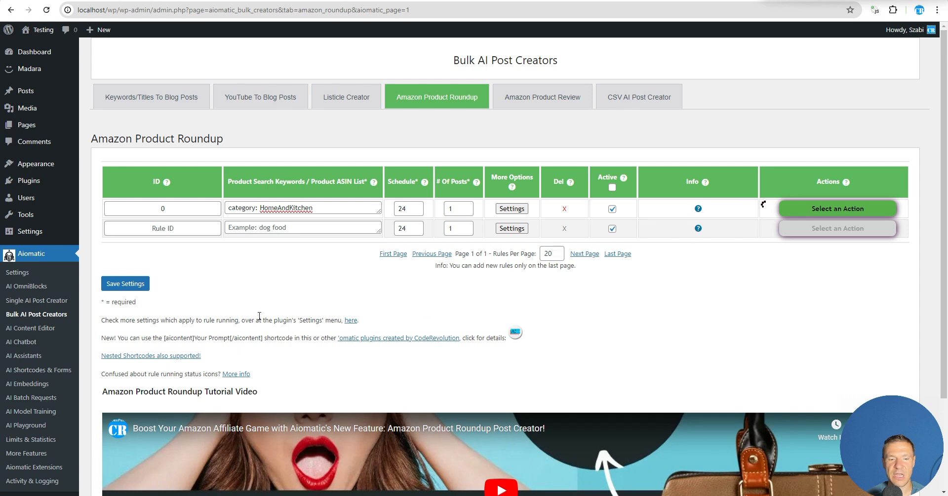
scroll(260, 292, down, 2)
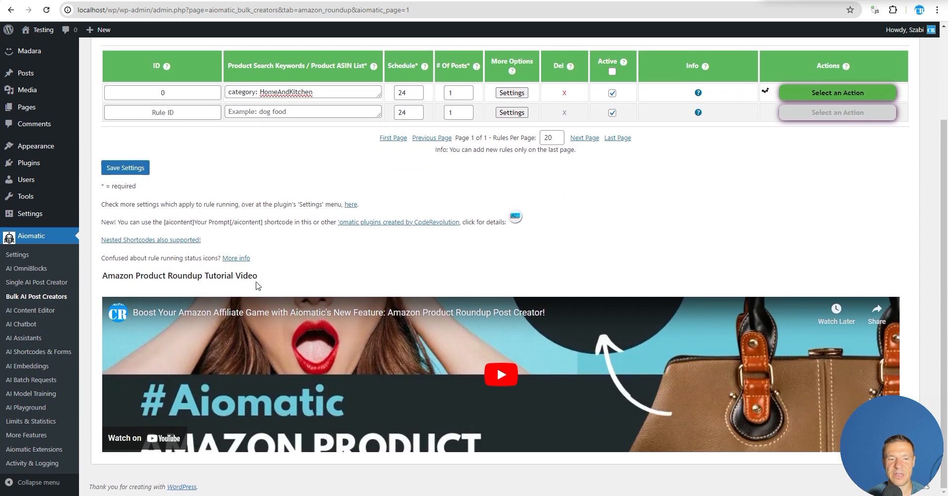
scroll(257, 289, up, 2)
scroll(254, 300, down, 2)
scroll(257, 296, up, 2)
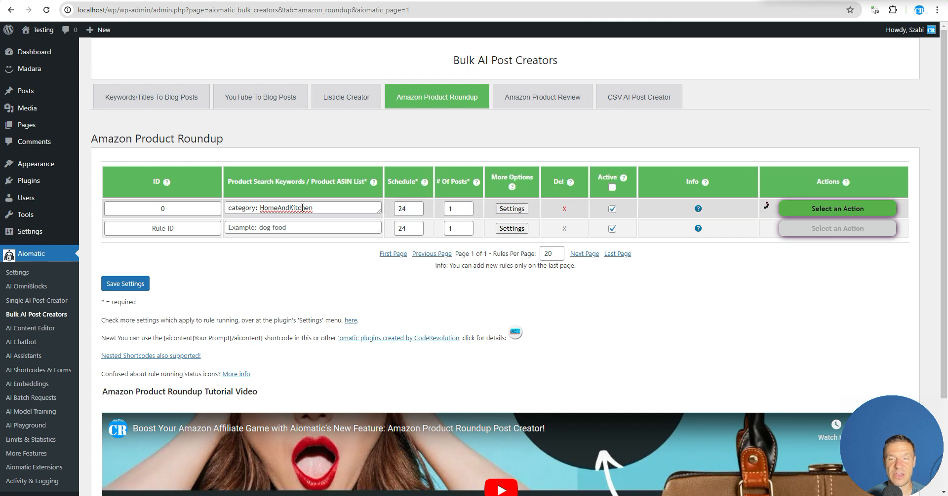
scroll(262, 311, down, 3)
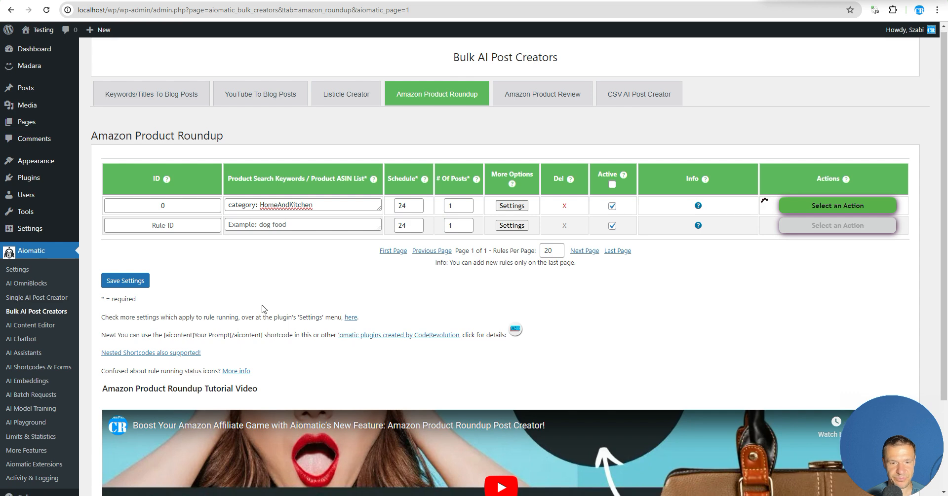
scroll(259, 316, up, 3)
Reload the site's front page to check for new posts, and monitor the roundup rule's activity log.
click(163, 1)
click(46, 12)
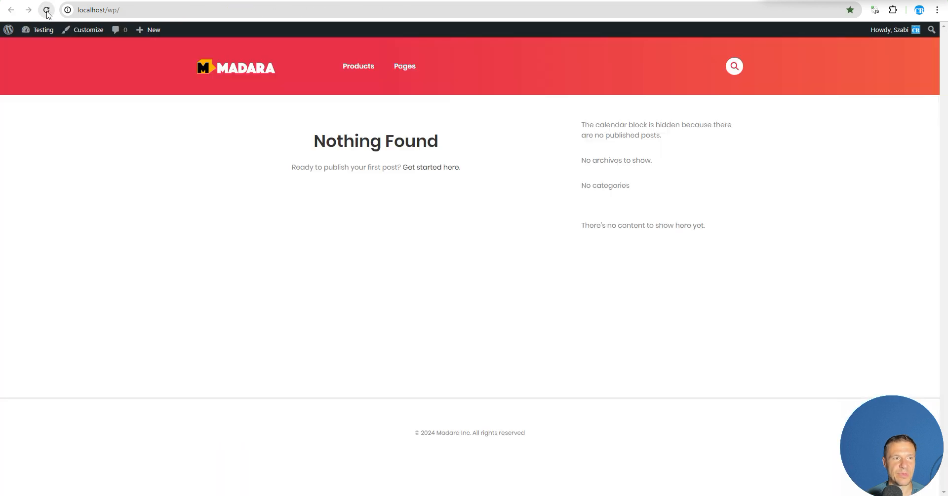
click(106, 1)
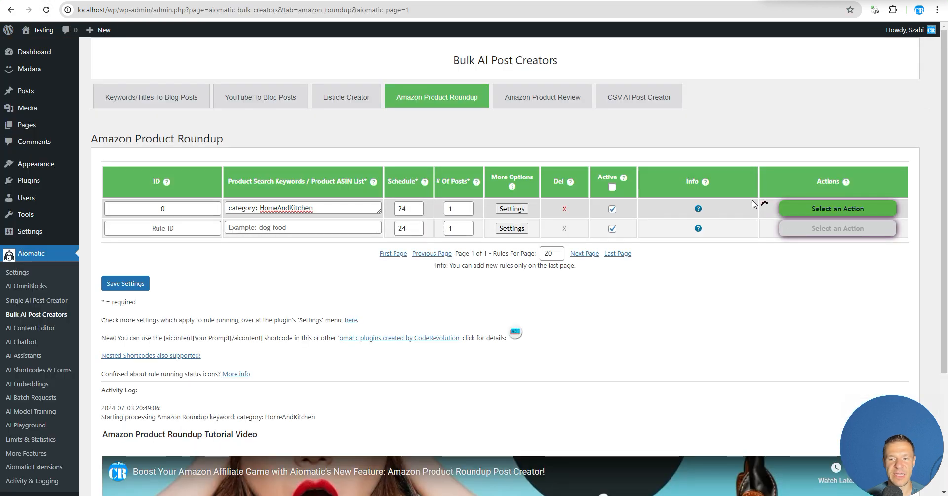
scroll(179, 403, down, 2)
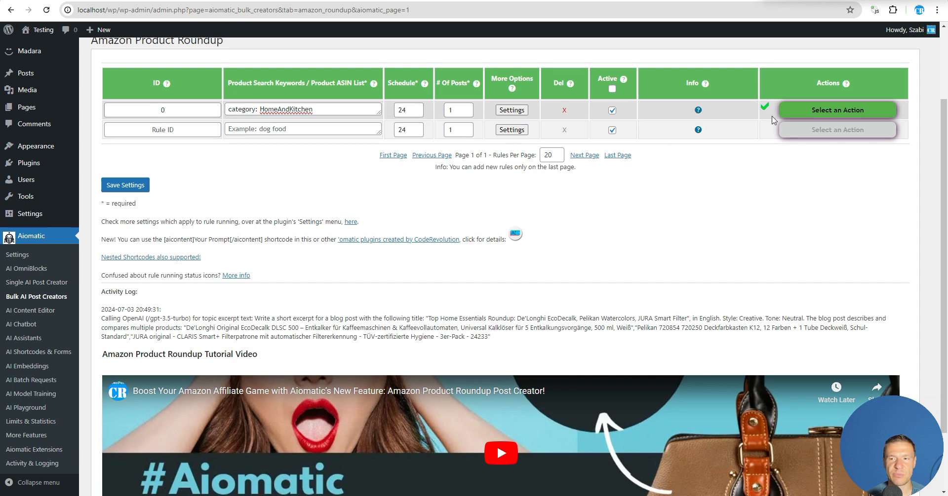
Reload the site's front page and open the generated Top Home Essentials Roundup post to review its product sections.
click(55, 0)
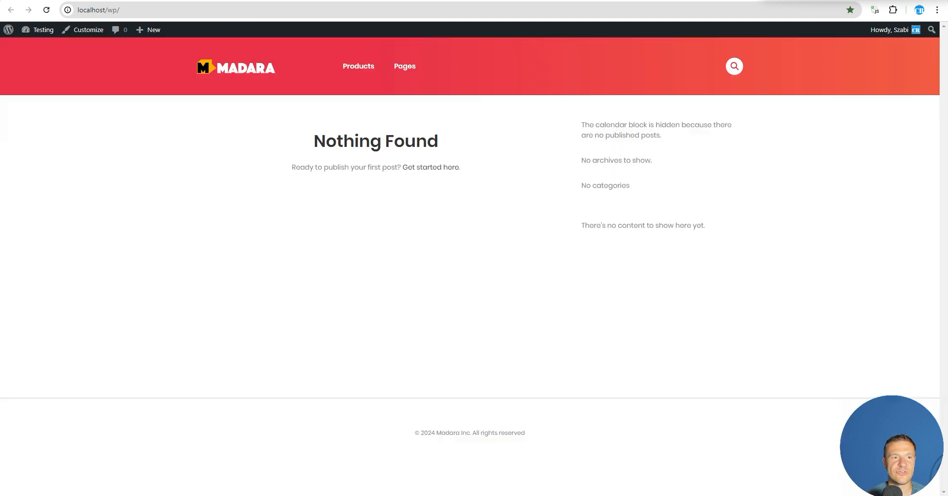
click(47, 10)
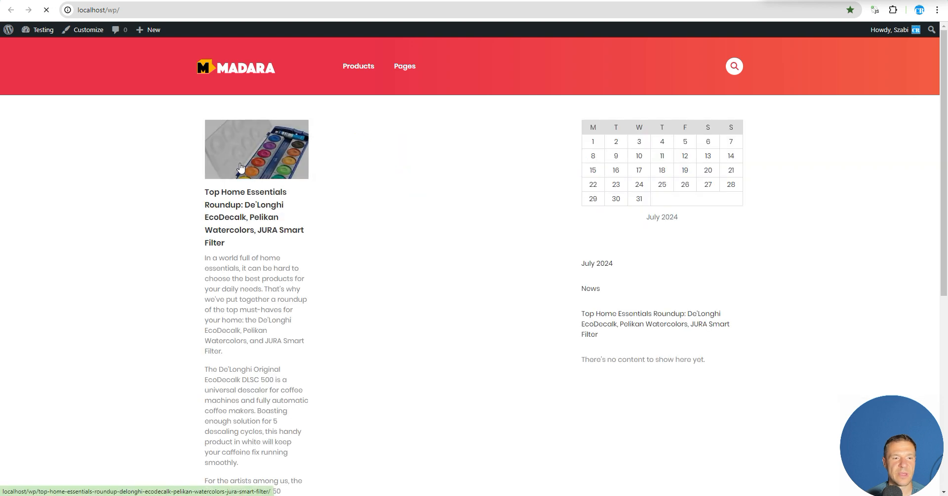
click(240, 168)
scroll(154, 219, down, 15)
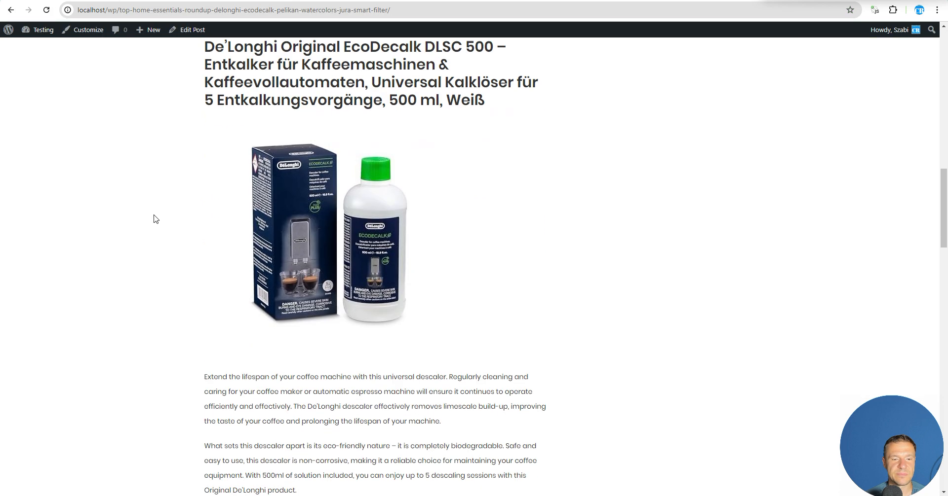
Review the remaining product sections, Amazon buttons and closing section of the generated roundup post.
scroll(154, 219, down, 9)
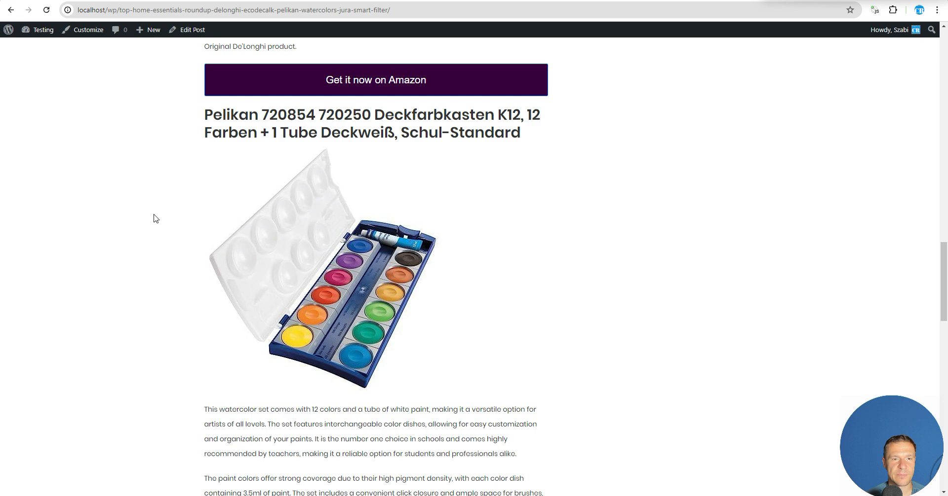
scroll(154, 219, down, 11)
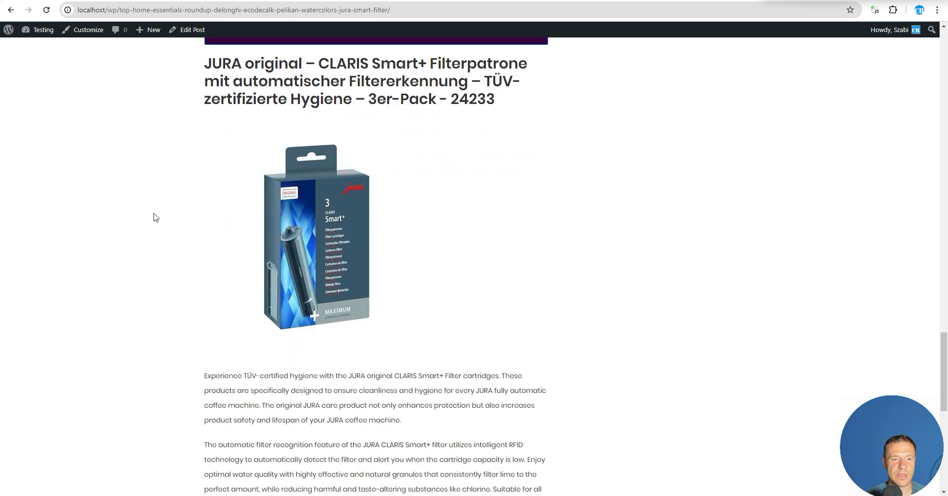
scroll(239, 205, down, 8)
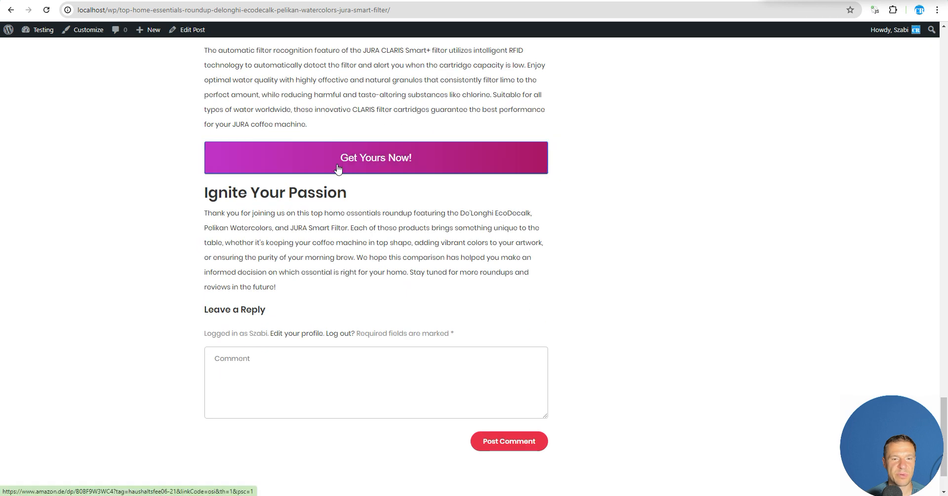
scroll(337, 169, up, 14)
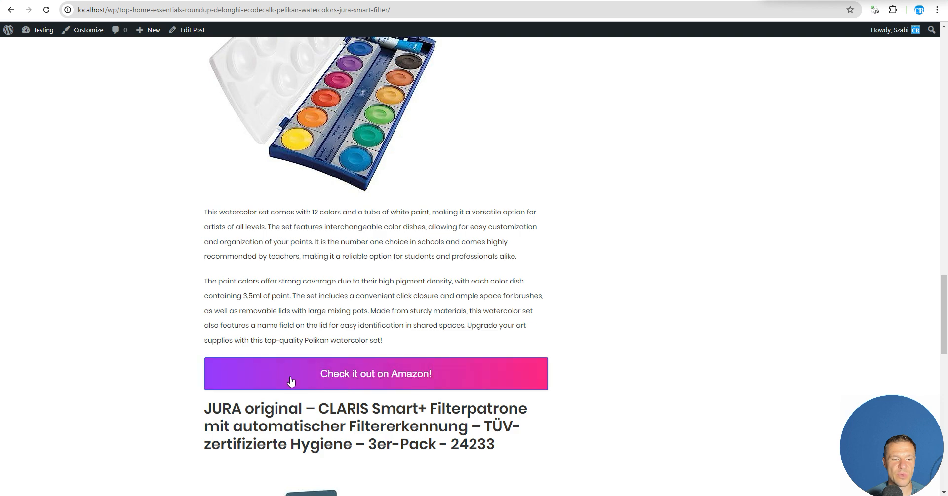
scroll(290, 381, up, 12)
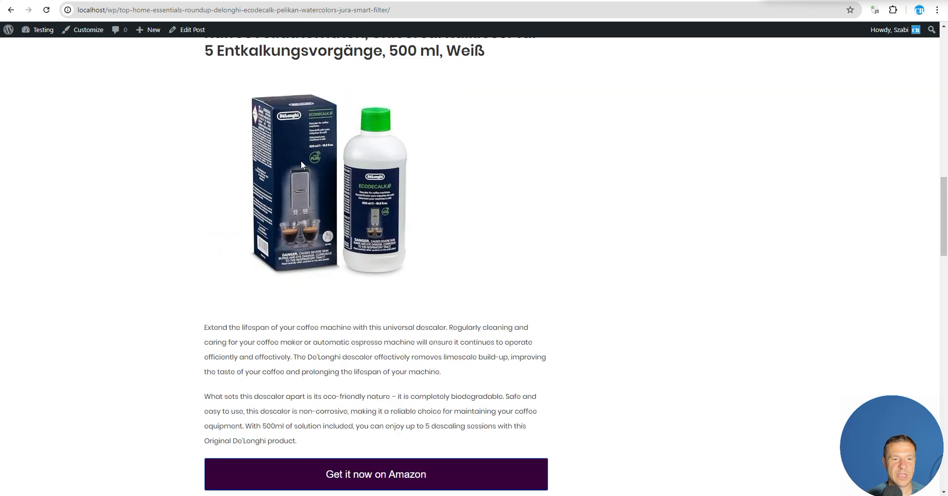
scroll(301, 165, up, 10)
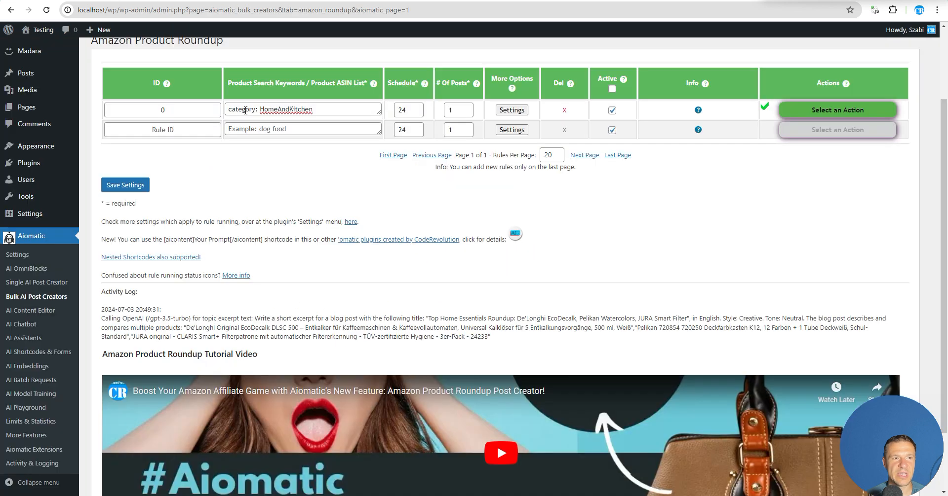
Replace the first rule's search keywords with the help example "french fries category: HomeAndKitchen".
drag(379, 114, 378, 150)
mouse_move(376, 89)
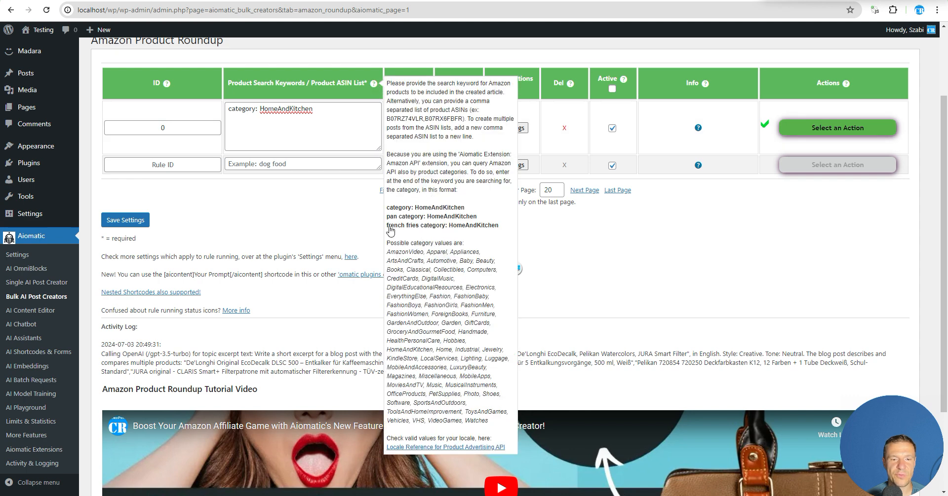
drag(387, 228, 500, 230)
key(ctrl+c)
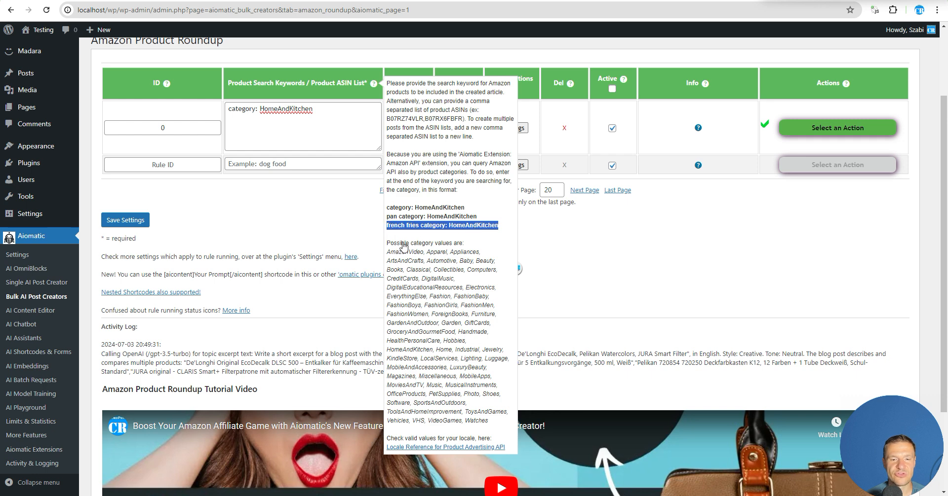
triple_click(276, 116)
key(ctrl+v)
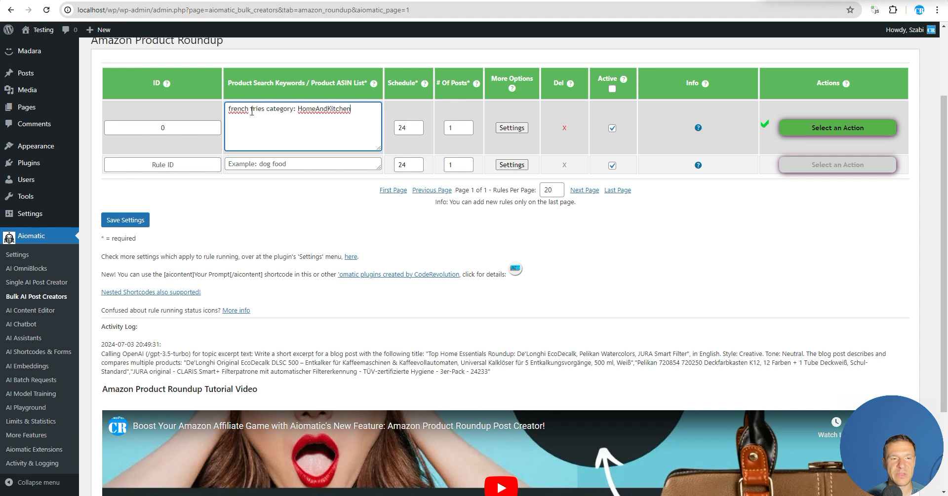
drag(265, 108, 222, 110)
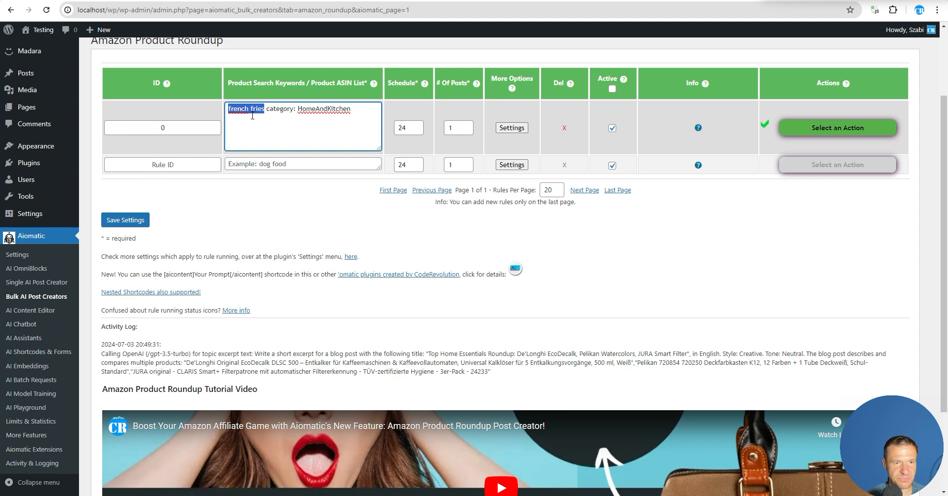
Open Amazon's Locale Reference for Product Advertising API from the keyword help and go to the Germany locale page.
mouse_move(373, 83)
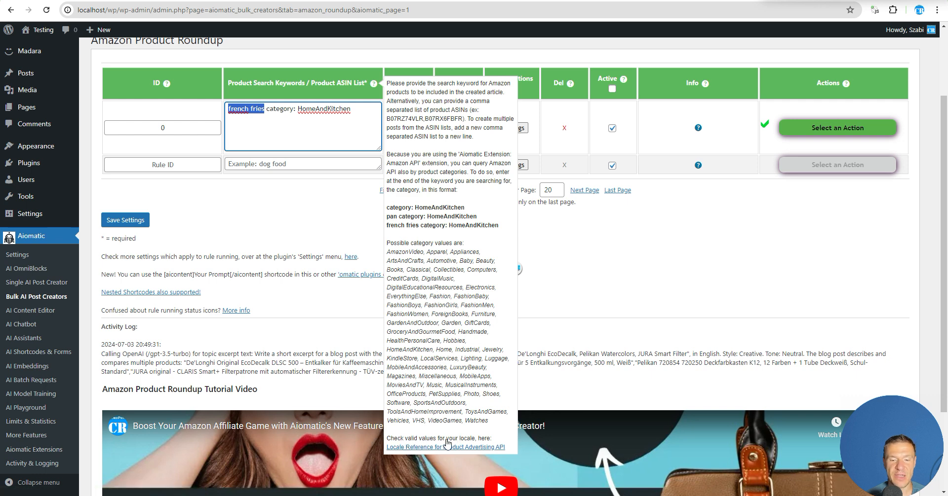
click(408, 448)
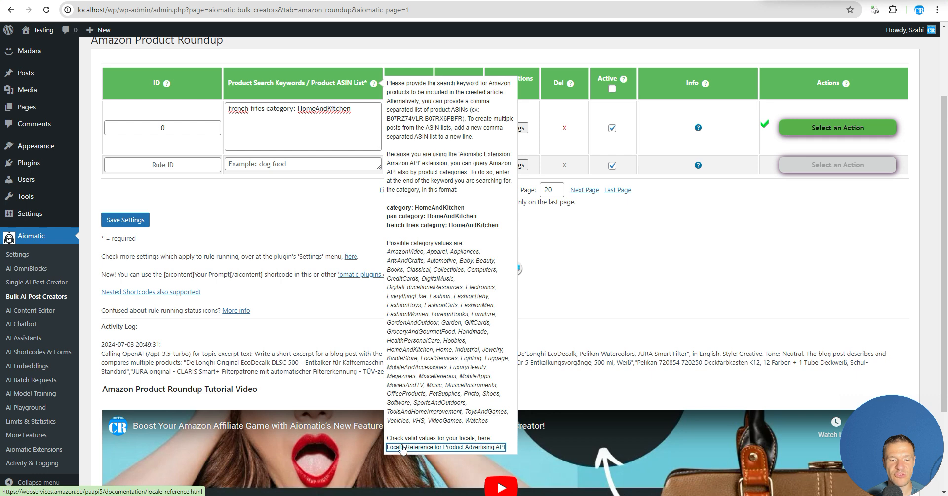
click(403, 448)
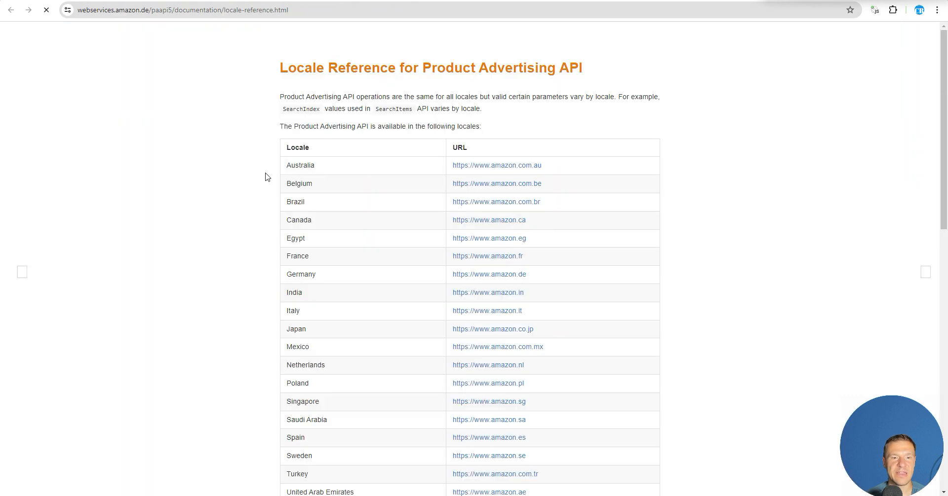
scroll(284, 253, down, 2)
scroll(75, 314, down, 1)
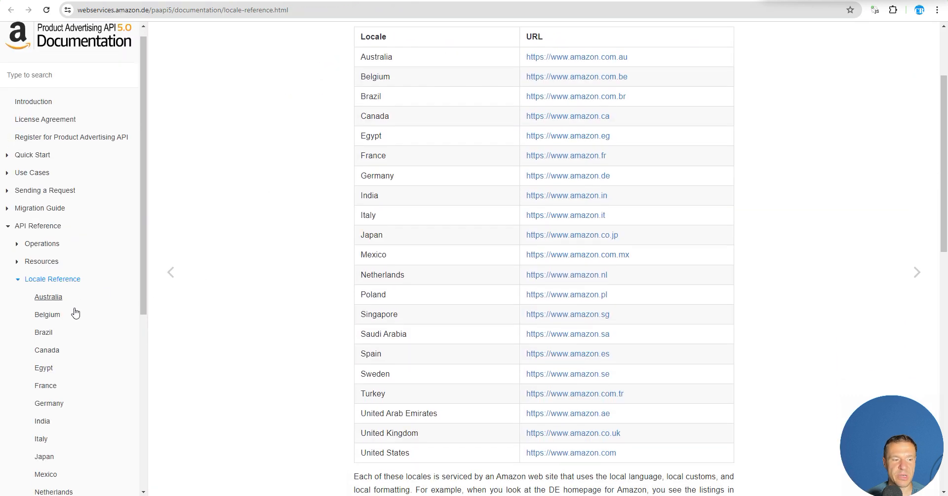
scroll(75, 314, down, 3)
scroll(34, 273, down, 1)
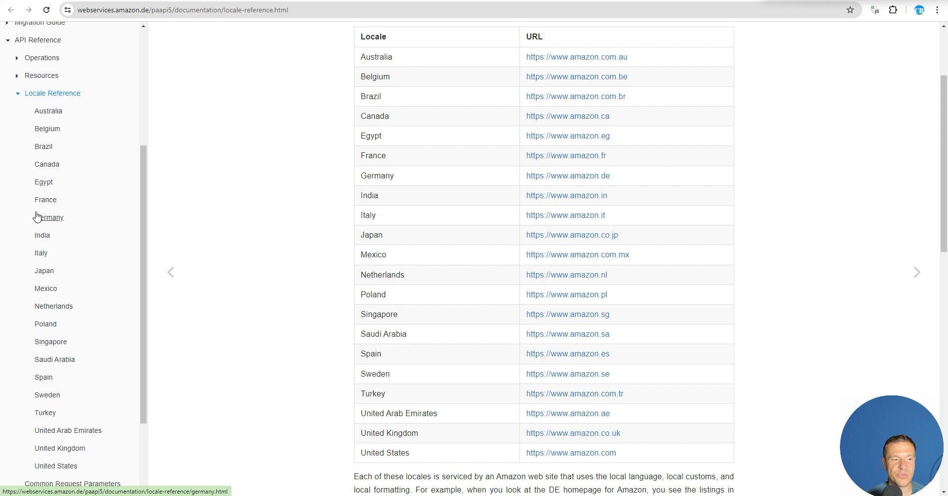
click(37, 218)
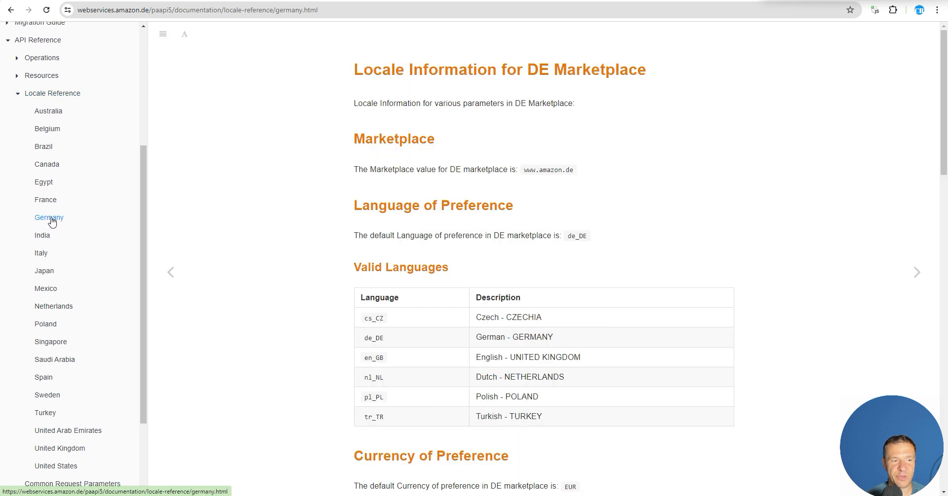
Examine the Search Index table of valid product categories for the German marketplace.
scroll(383, 275, down, 14)
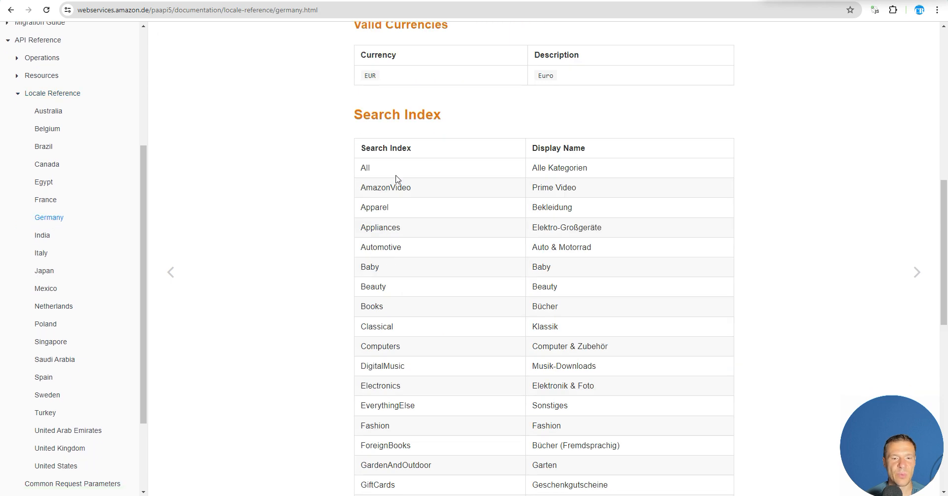
scroll(493, 184, down, 3)
scroll(412, 211, down, 4)
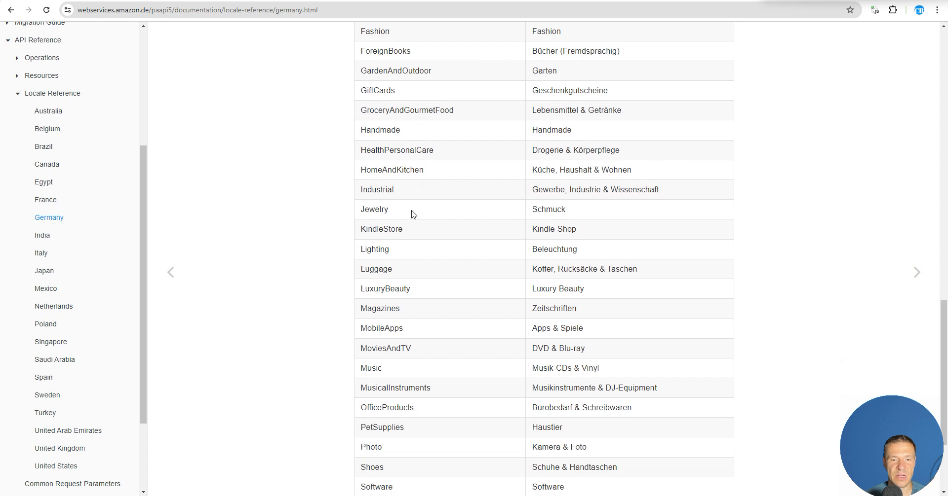
scroll(359, 232, up, 9)
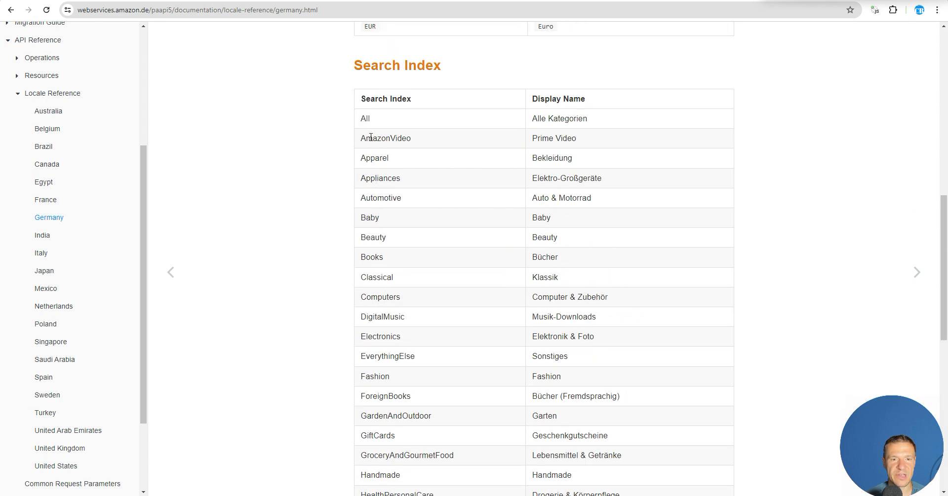
double_click(371, 139)
click(369, 181)
double_click(387, 318)
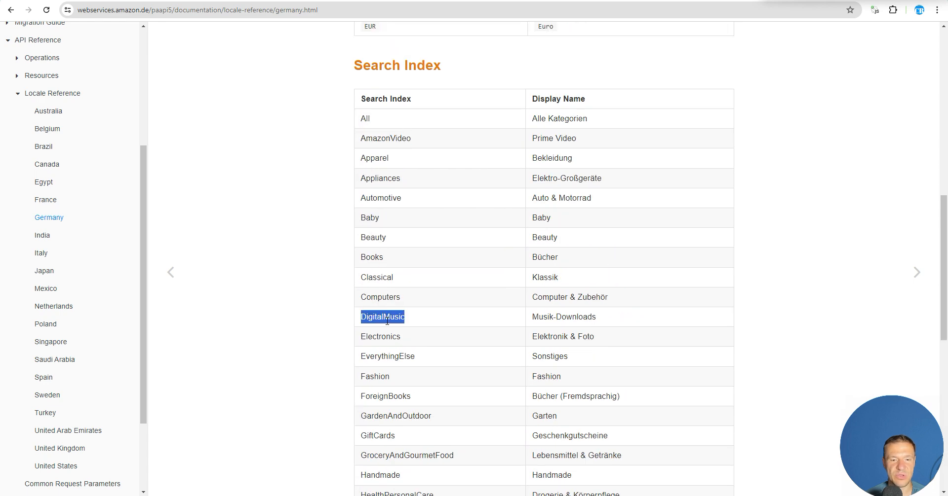
scroll(384, 287, down, 10)
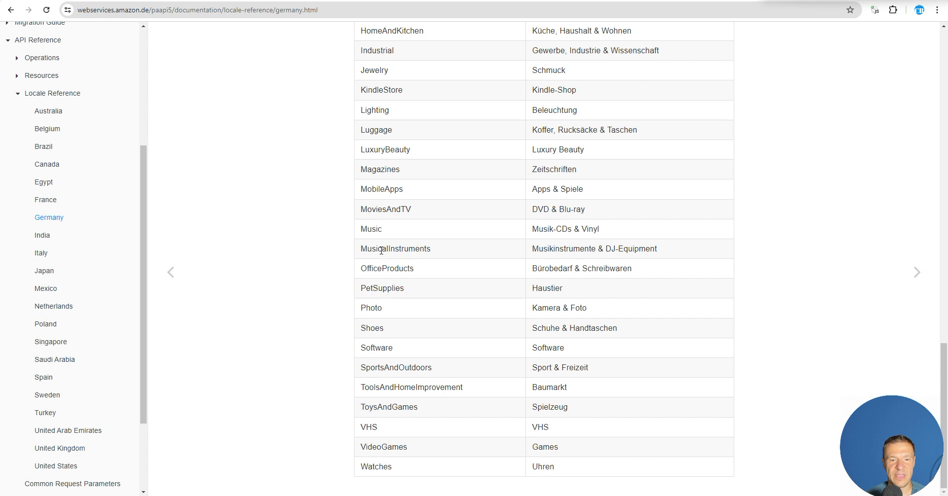
scroll(384, 291, up, 7)
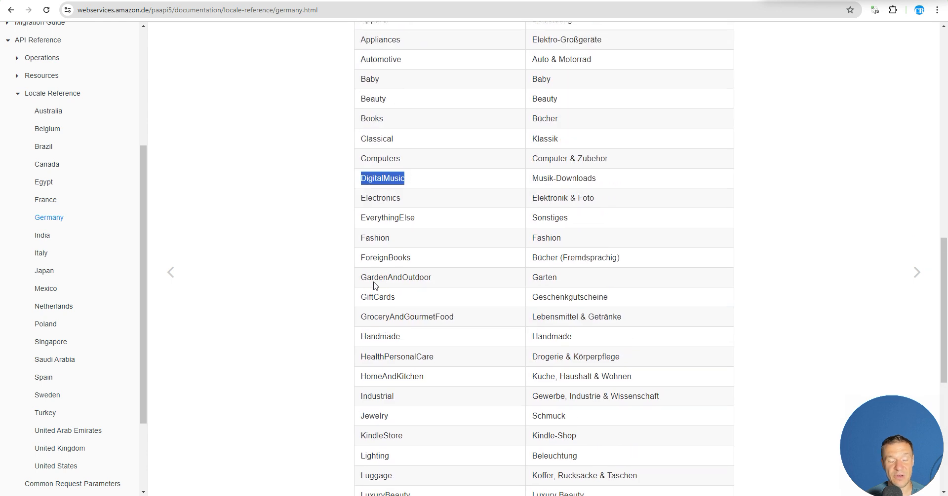
scroll(374, 296, up, 1)
scroll(375, 336, up, 1)
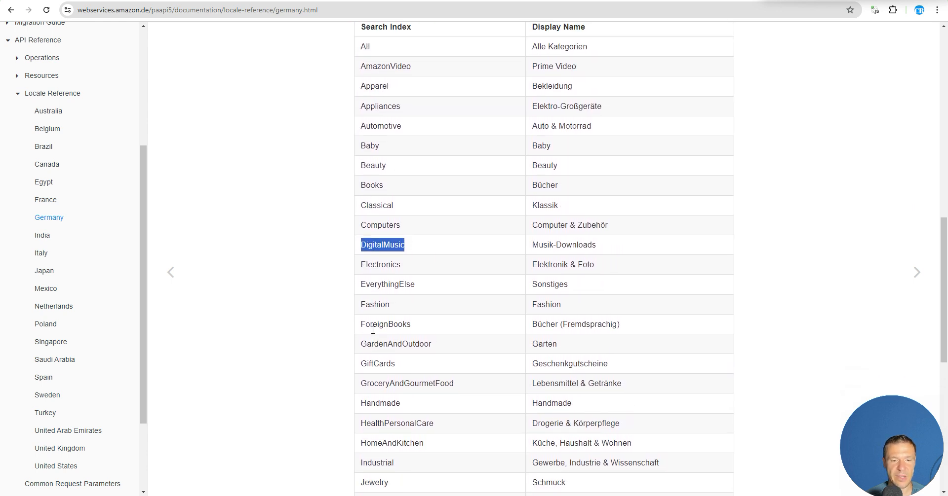
click(371, 292)
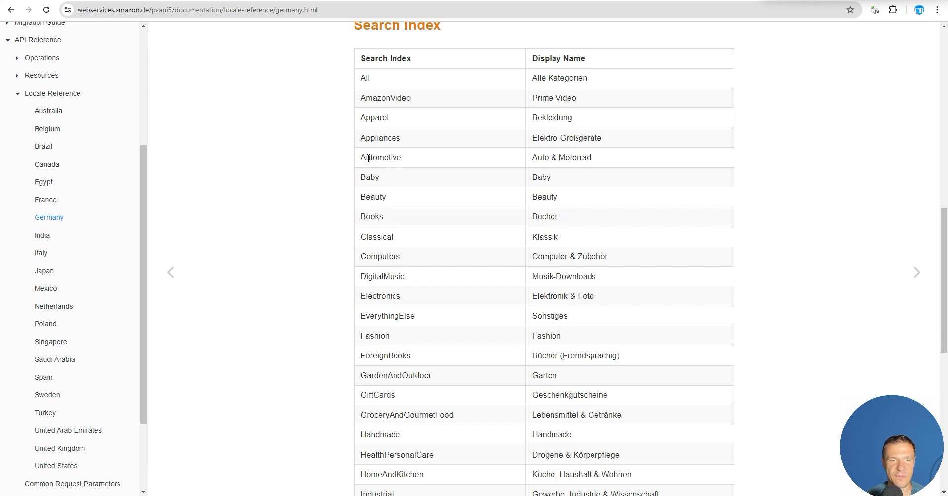
scroll(368, 158, down, 5)
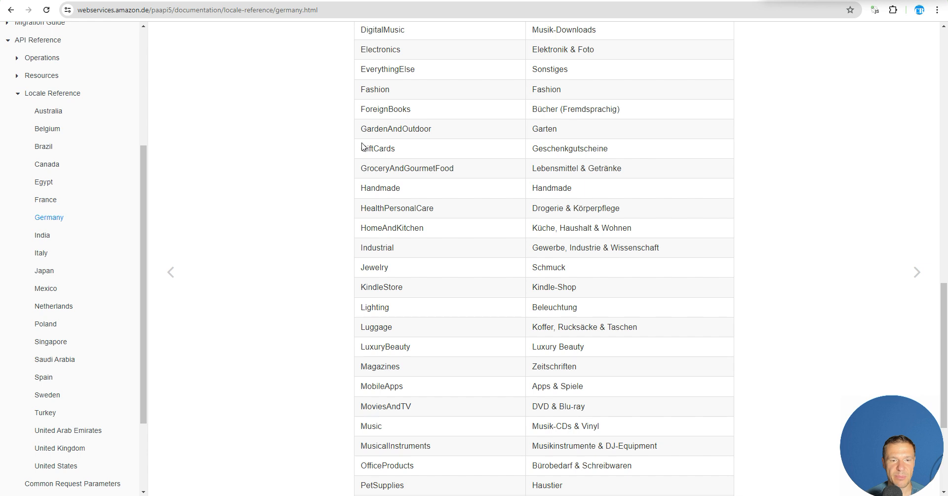
scroll(375, 288, down, 1)
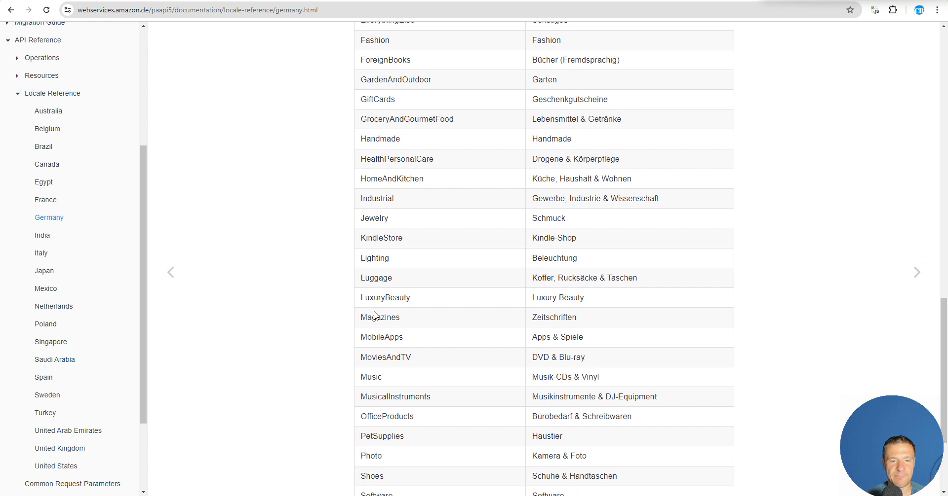
Copy the Jewelry search index, change the first roundup rule's search keywords to "category: Jewelry", and save the settings.
double_click(377, 219)
key(ctrl+c)
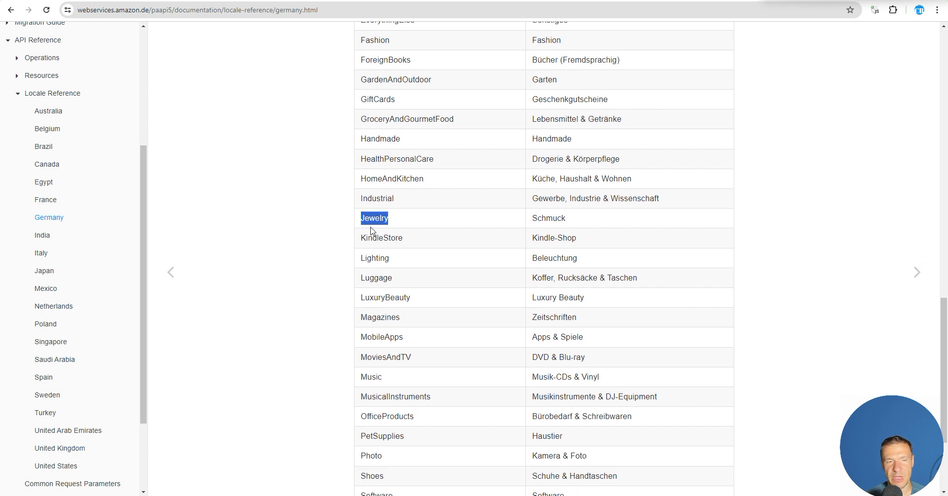
key(ctrl+shift+Tab)
key(ctrl+shift+Tab)
double_click(318, 109)
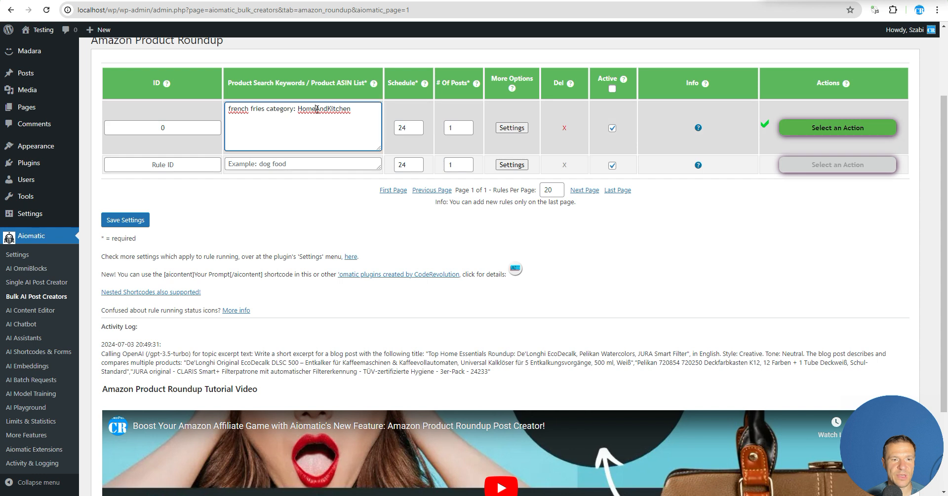
key(ctrl+v)
drag(268, 111, 219, 120)
key(BackSpace)
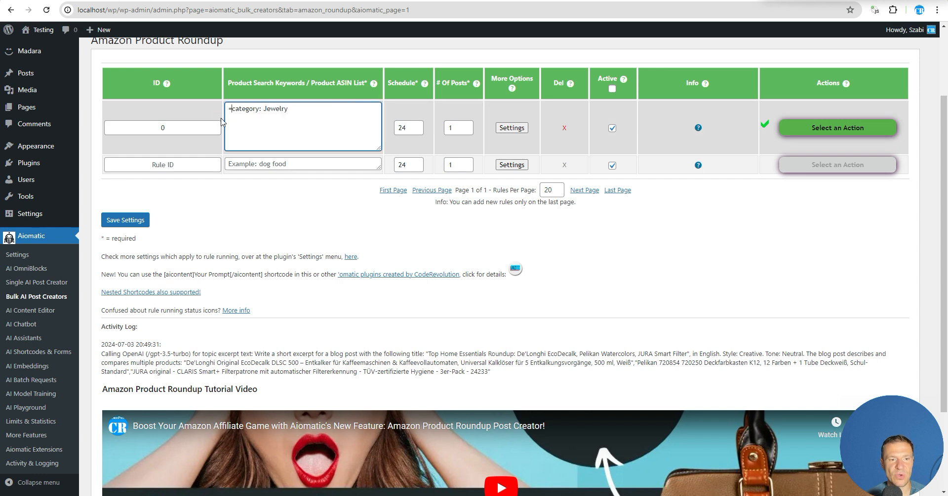
key(BackSpace)
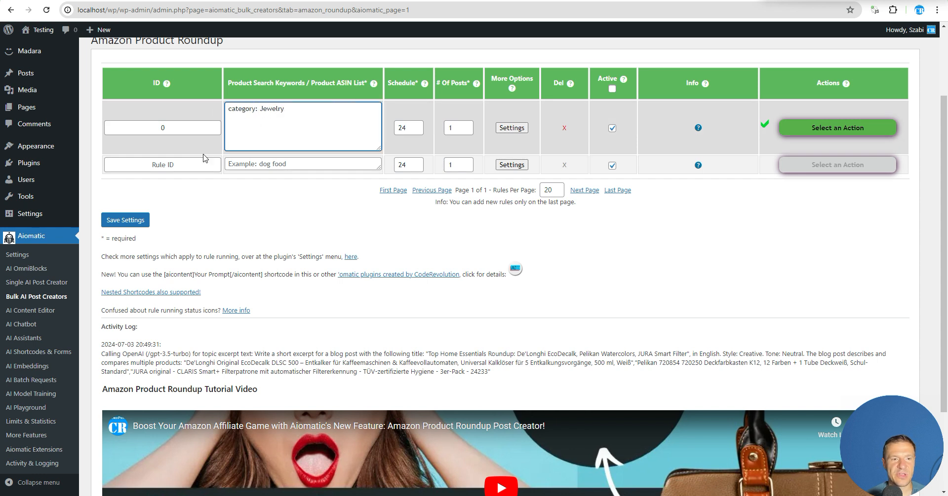
click(127, 220)
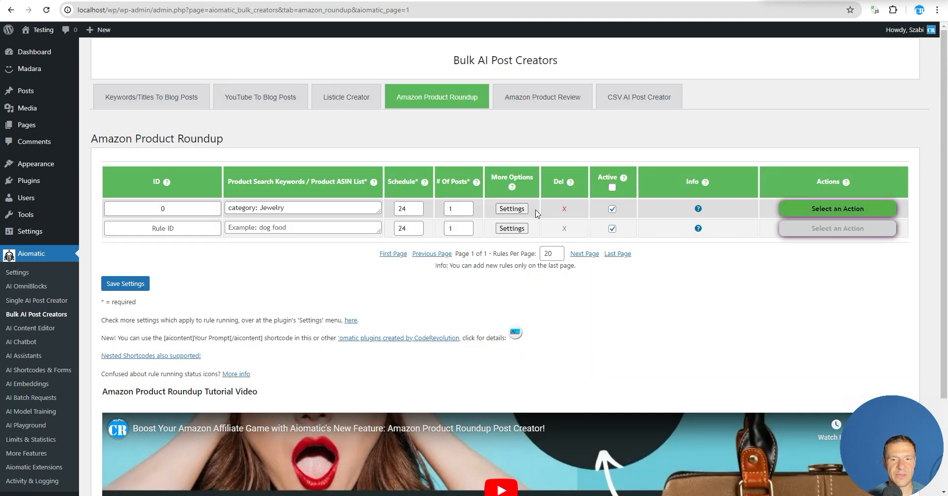
Set the Jewelry rule's maximum number of products to include to 3 and save the settings.
click(519, 209)
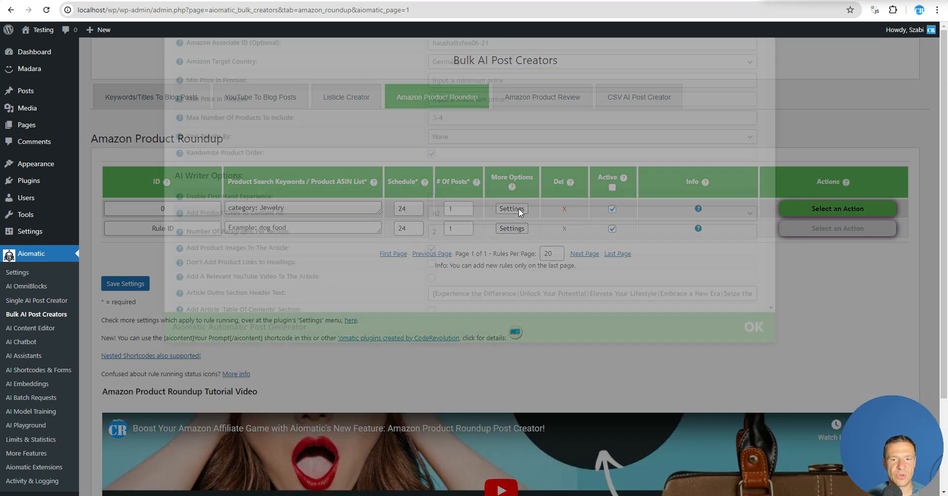
drag(450, 231, 407, 247)
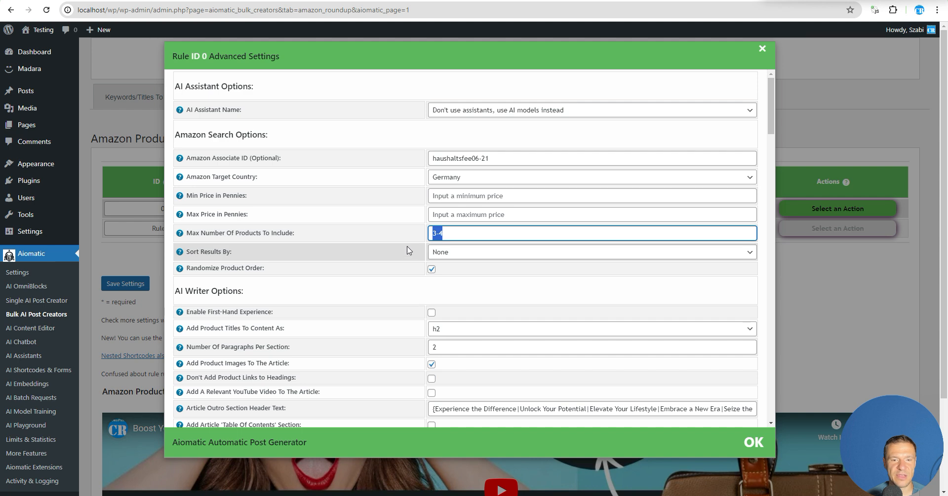
text(3)
click(126, 284)
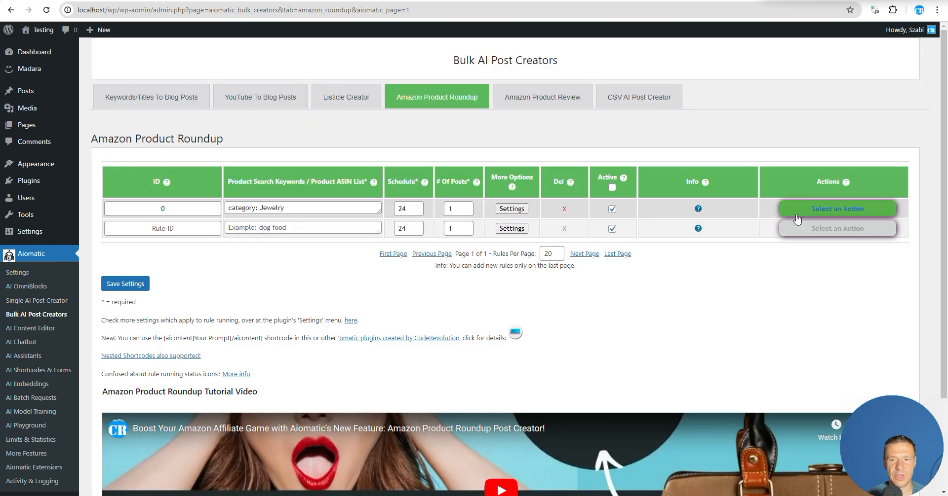
Run the "category: Jewelry" roundup rule and confirm the run.
click(819, 209)
click(802, 273)
key(Return)
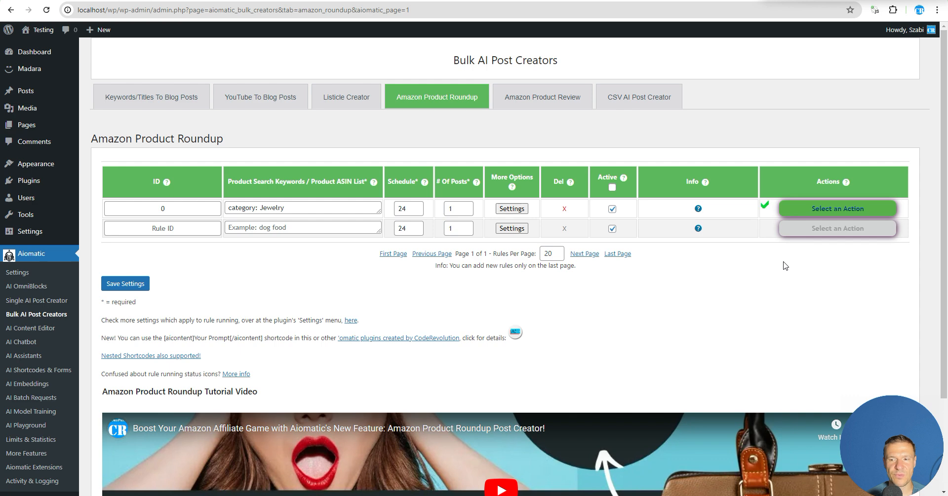
Run the first roundup rule, "category: Jewelry", once more and confirm.
click(804, 211)
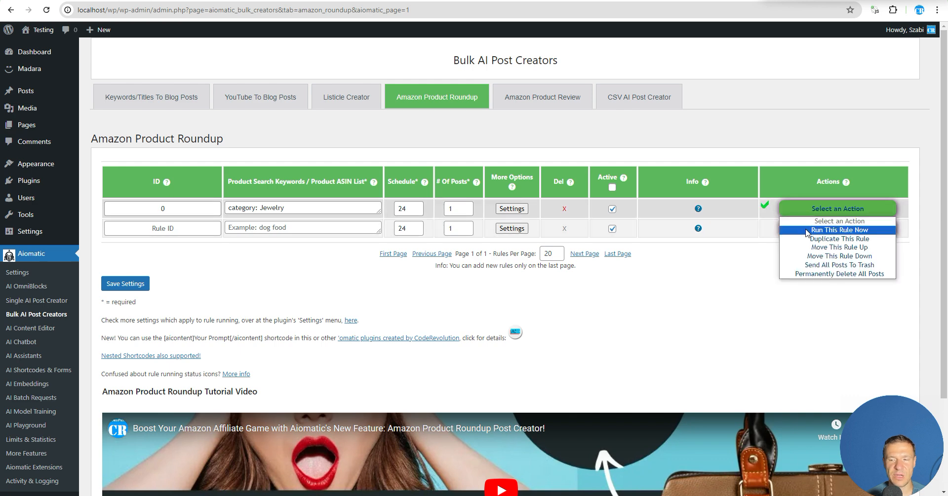
click(796, 233)
key(Return)
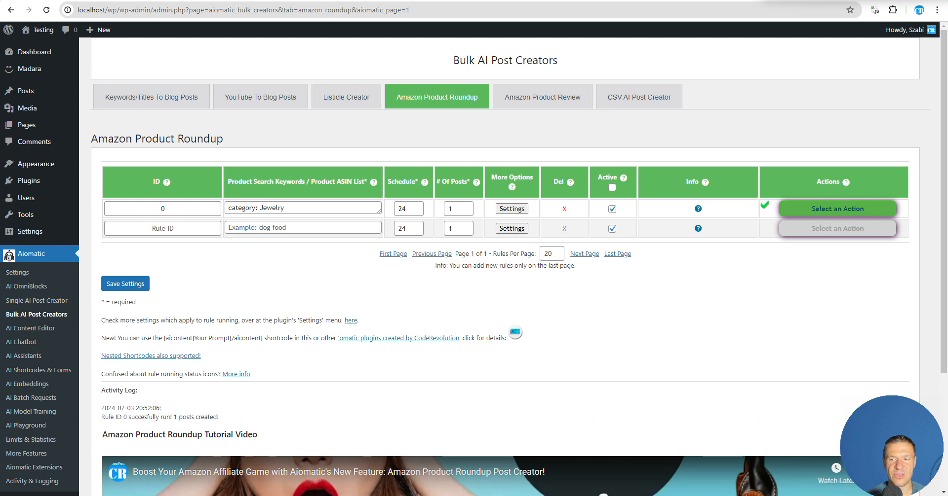
Open the newly generated ultrasonic cleaner roundup post on the live site and examine its product sections, images and Amazon links.
click(43, 29)
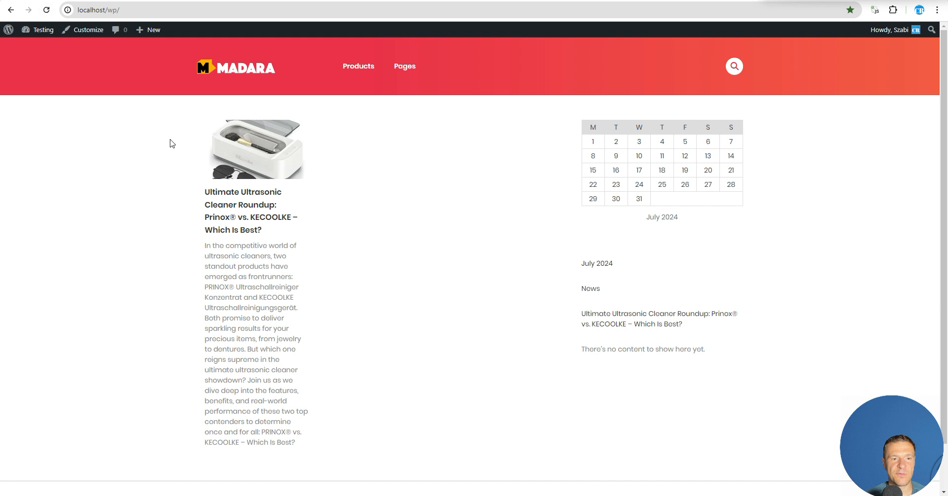
click(240, 162)
scroll(201, 242, down, 4)
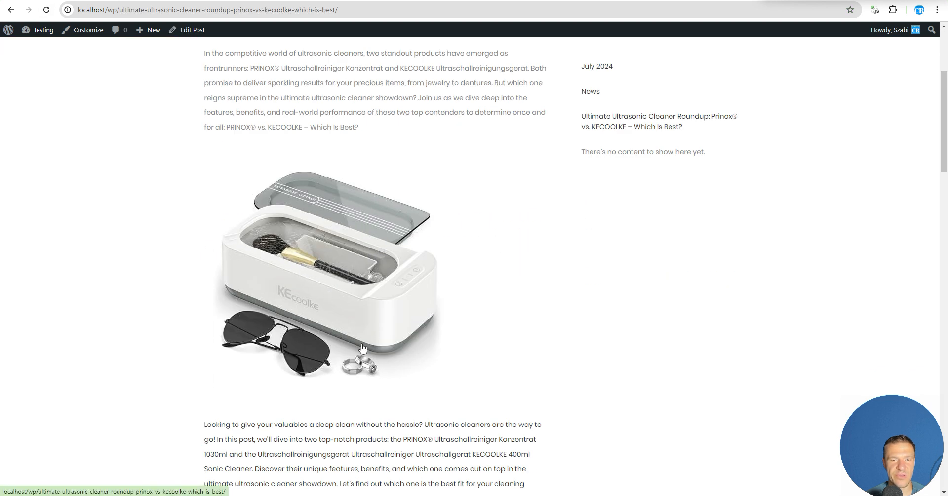
scroll(362, 348, down, 8)
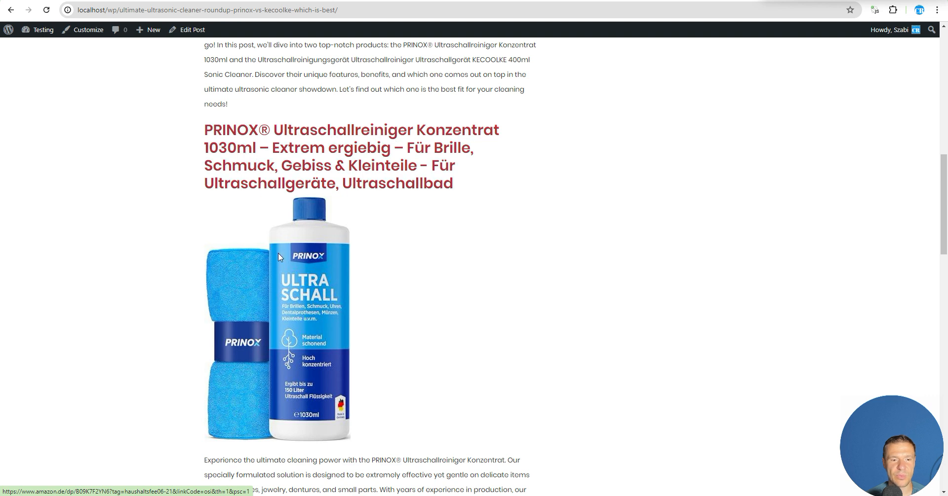
scroll(281, 272, down, 3)
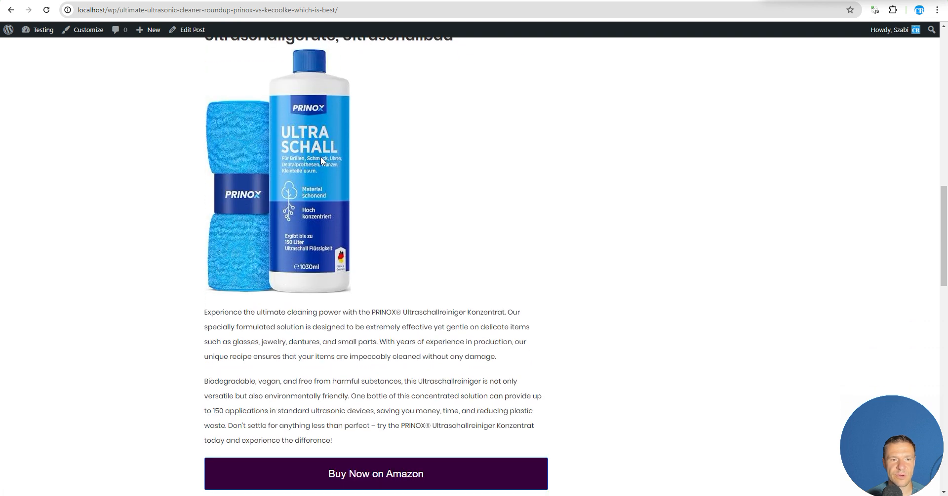
scroll(318, 159, down, 5)
scroll(315, 159, down, 3)
scroll(312, 253, down, 9)
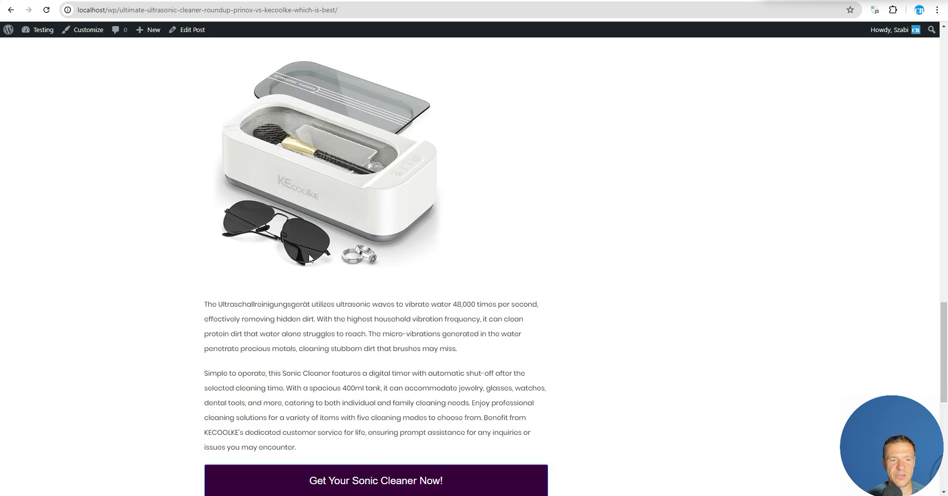
scroll(307, 254, down, 1)
scroll(306, 250, up, 12)
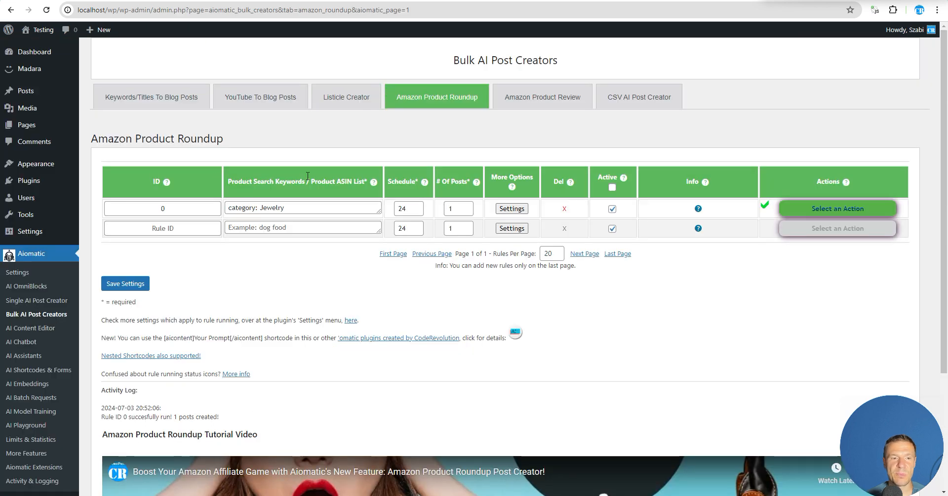
Check the category format in the search keywords help, then copy LuxuryBeauty from the German marketplace's Search Index table.
mouse_move(373, 182)
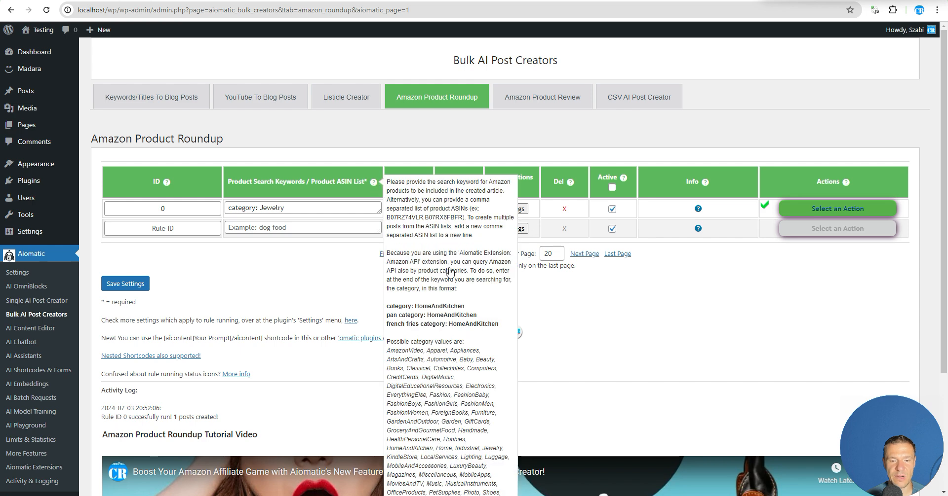
scroll(449, 273, down, 2)
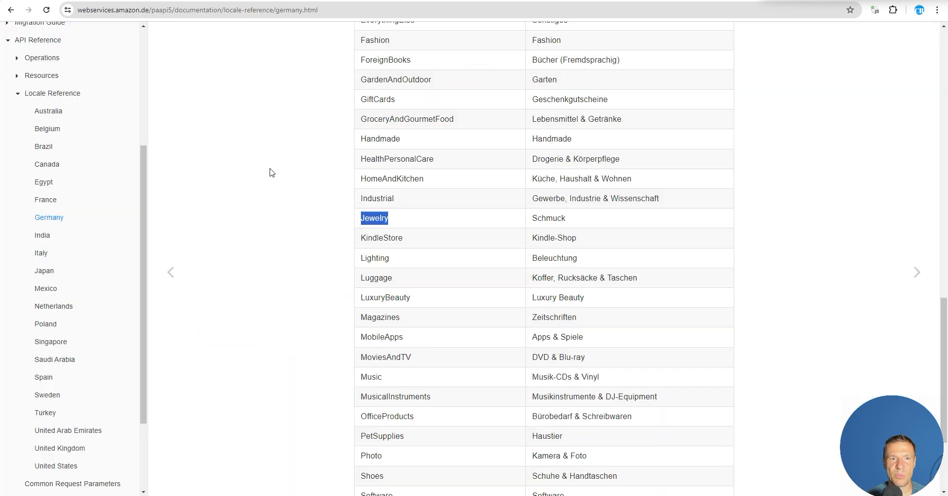
scroll(262, 217, down, 3)
click(309, 259)
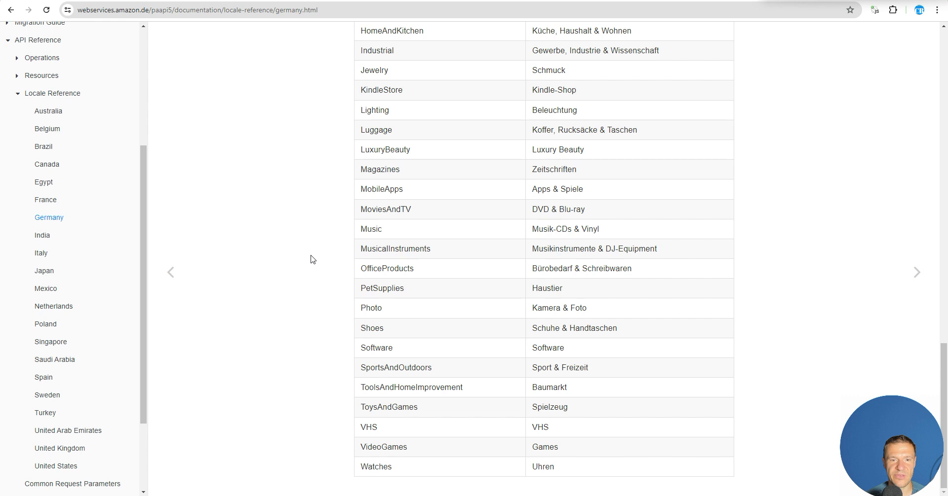
double_click(372, 150)
key(ctrl+c)
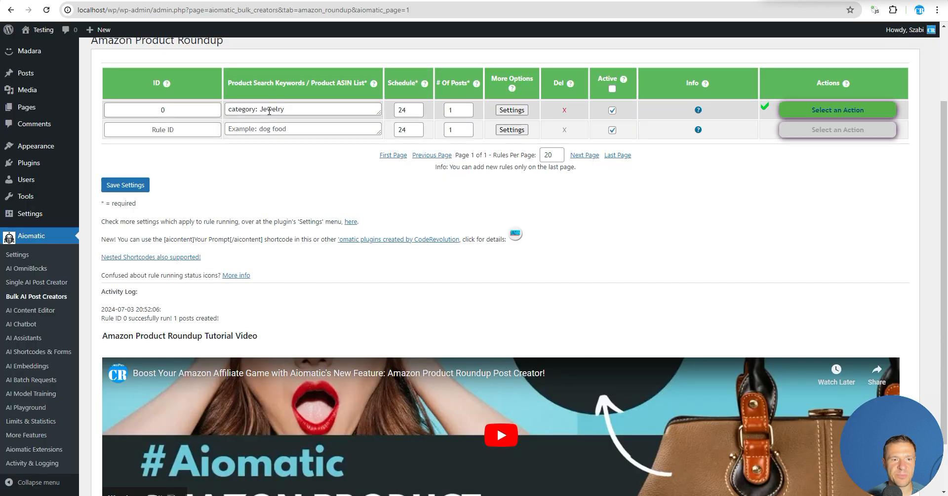
Change the first roundup rule's search keywords to "Avon category: LuxuryBeauty" and save the settings.
double_click(271, 109)
key(ctrl+v)
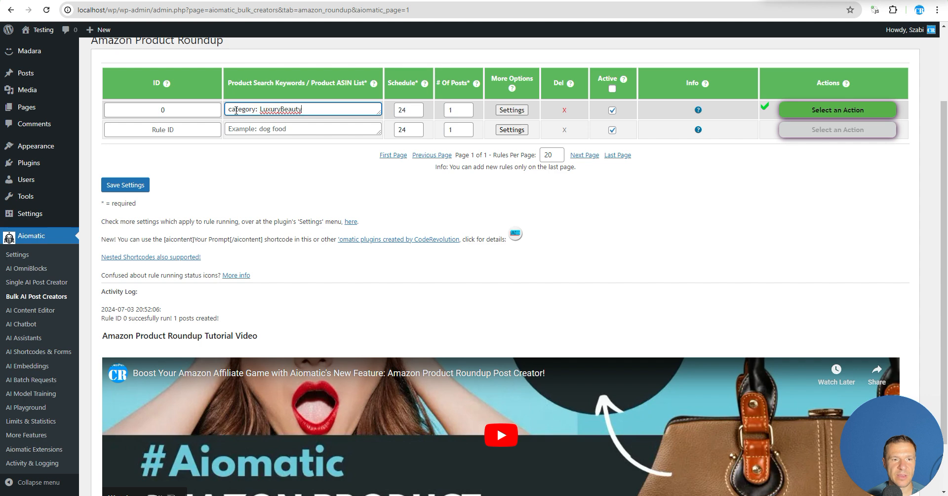
click(228, 110)
text(Avon)
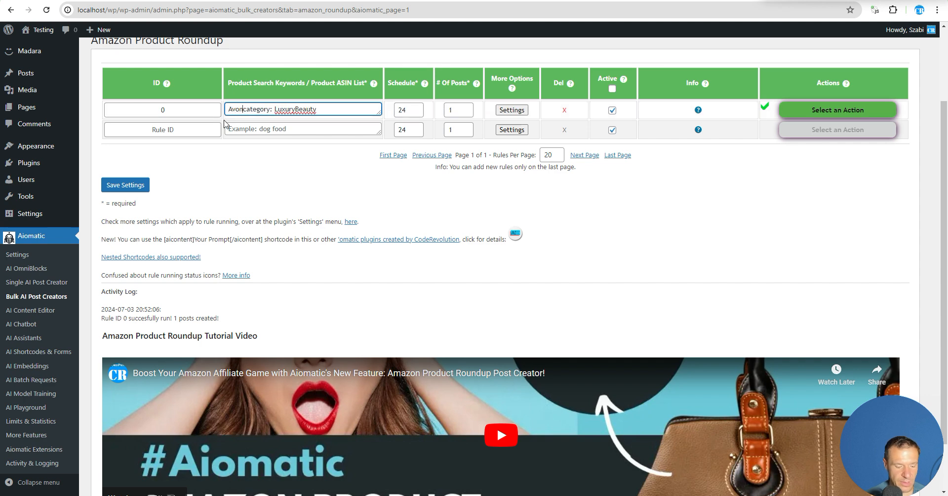
click(138, 186)
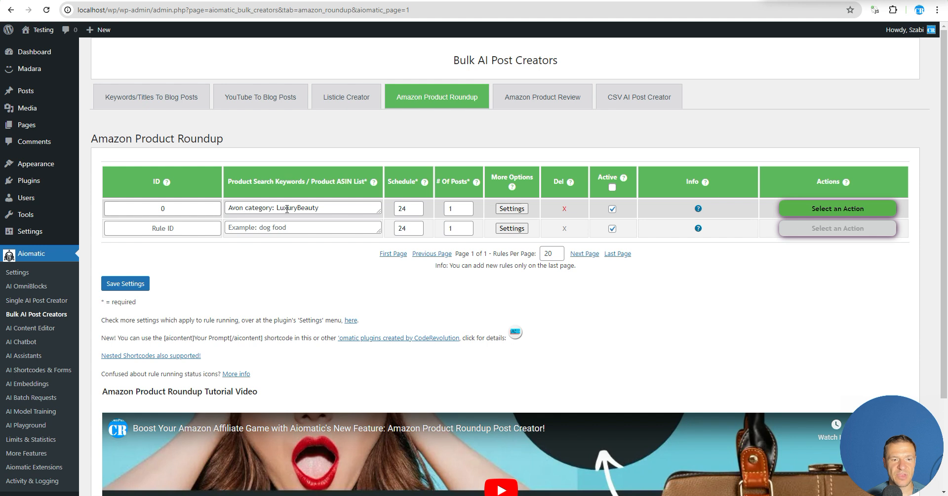
Permanently delete all posts of the first rule, then run it with the "Avon category: LuxuryBeauty" keywords and confirm.
click(837, 208)
click(801, 271)
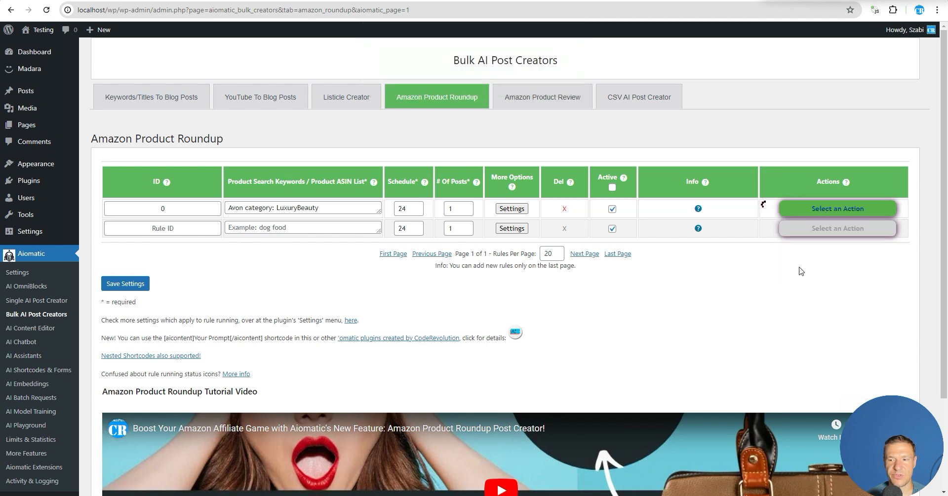
click(837, 209)
click(790, 228)
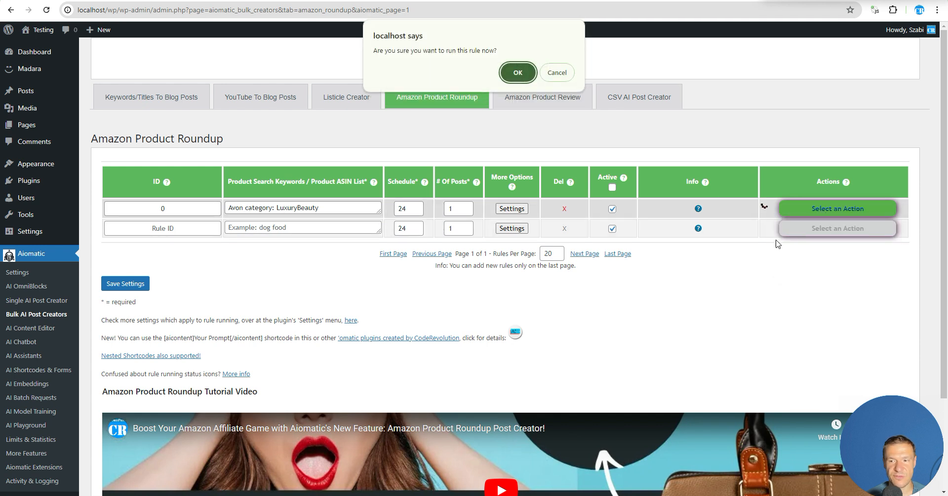
key(Return)
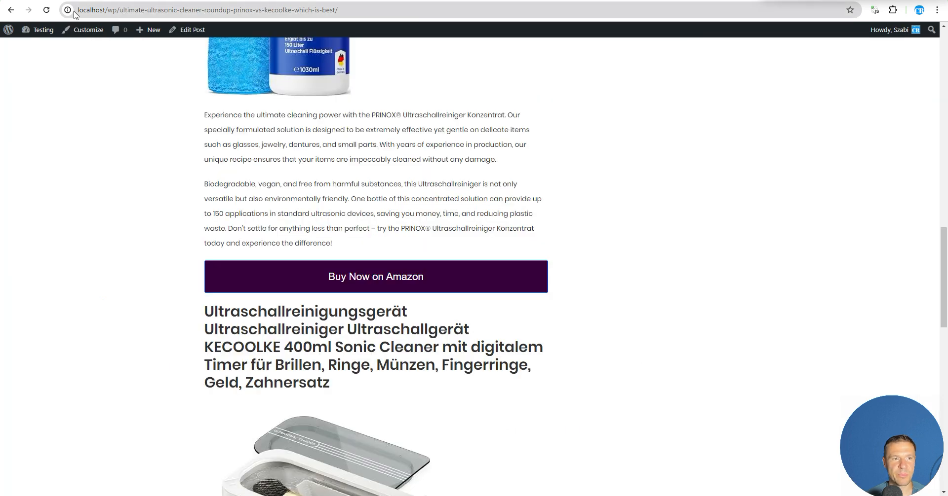
Open the Avon fragrance roundup post from the site's home page and examine its product sections, pros and cons, and purchase links.
scroll(144, 127, up, 10)
scroll(192, 146, up, 8)
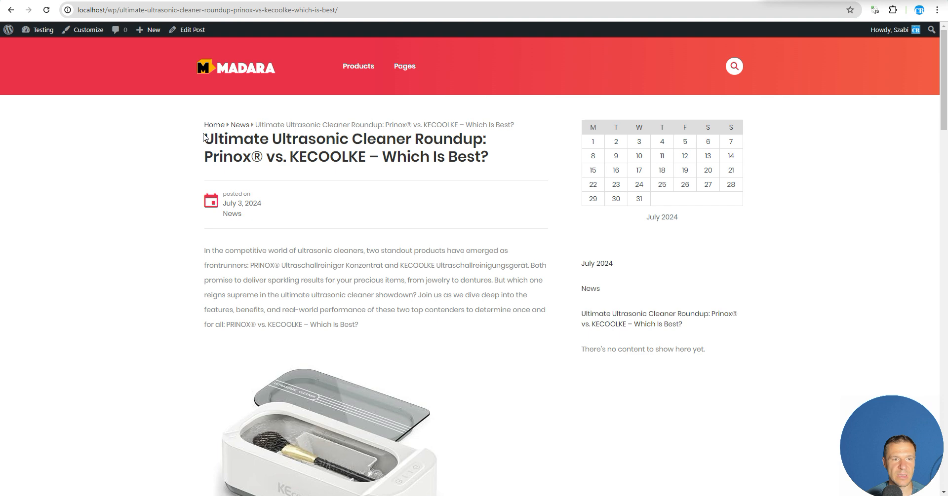
click(236, 73)
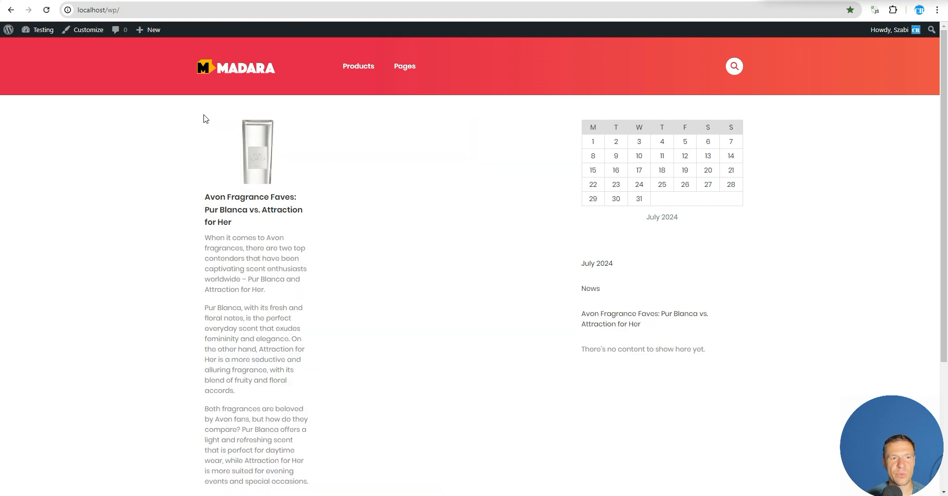
click(244, 152)
scroll(158, 237, down, 5)
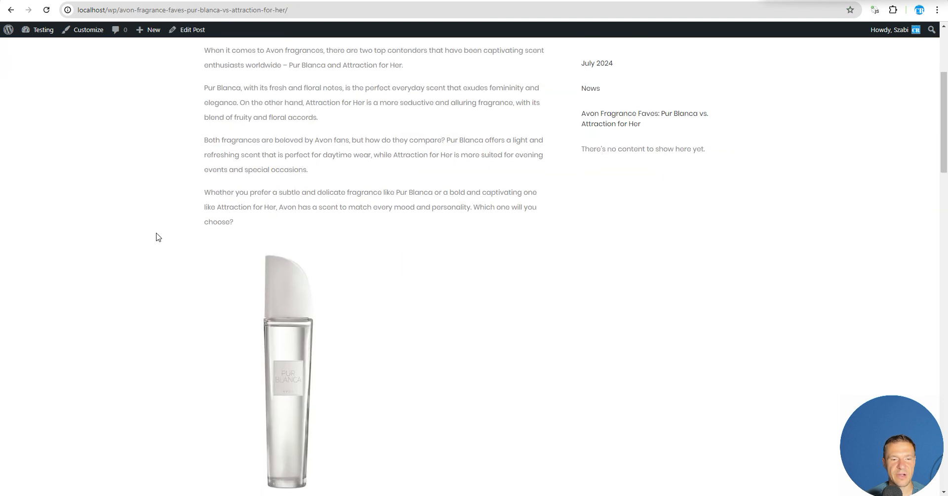
scroll(158, 238, down, 9)
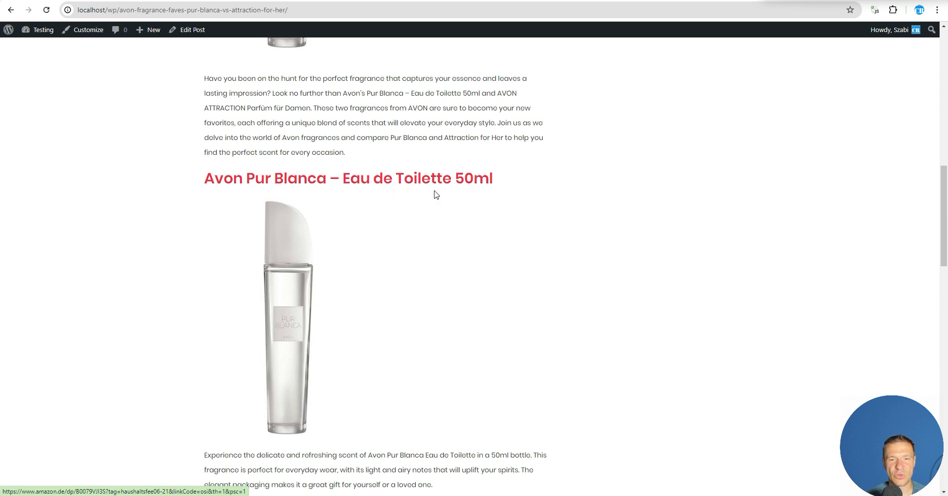
scroll(436, 194, down, 10)
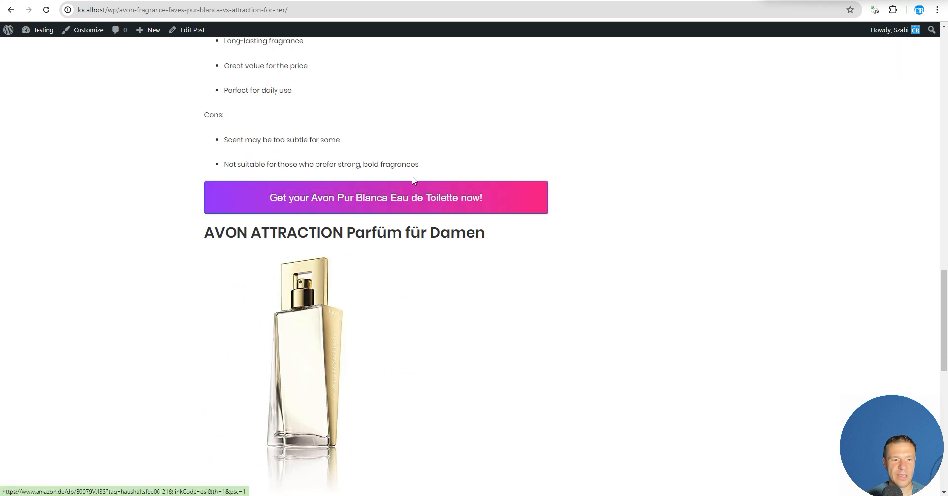
scroll(309, 127, down, 4)
scroll(320, 231, up, 3)
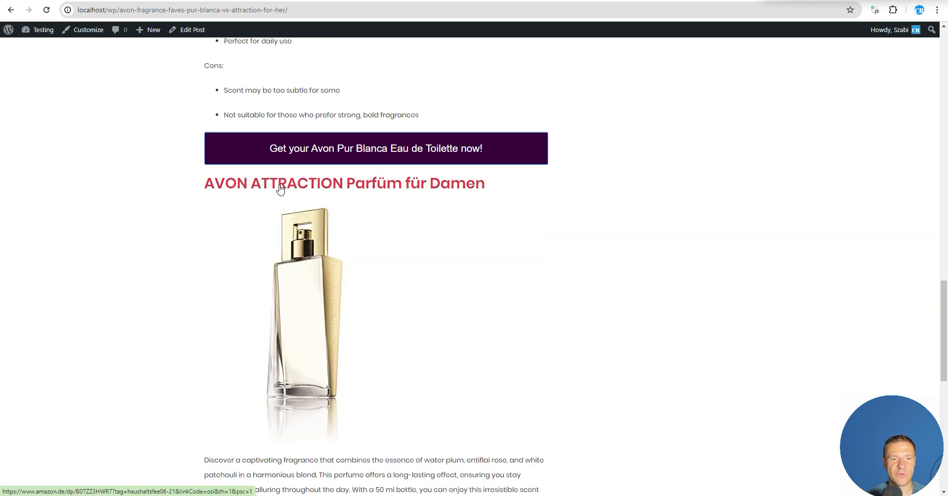
scroll(294, 190, down, 8)
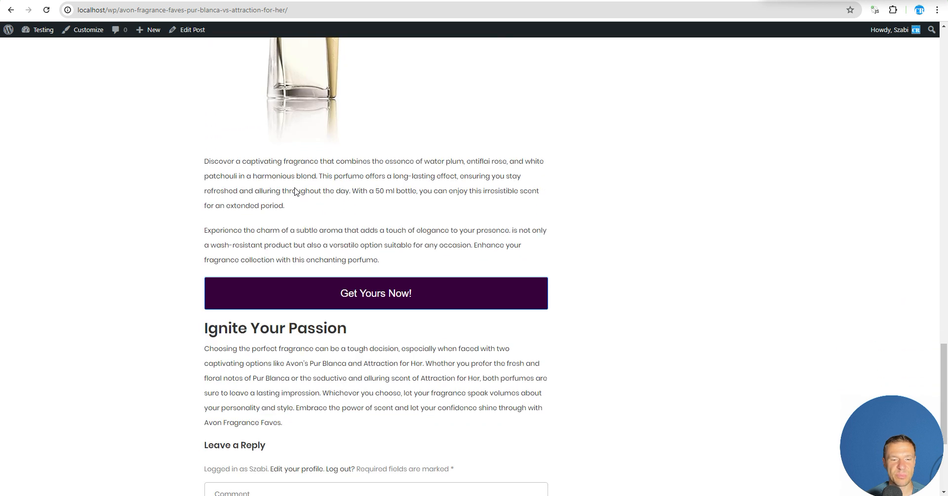
scroll(266, 281, up, 15)
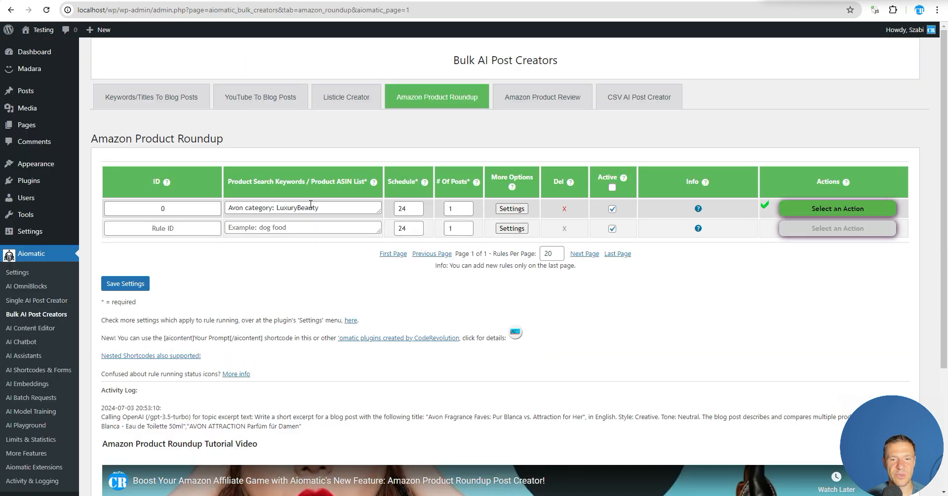
Review the possible category values for replacing LuxuryBeauty and copy VideoGames from the German Search Index table.
double_click(284, 208)
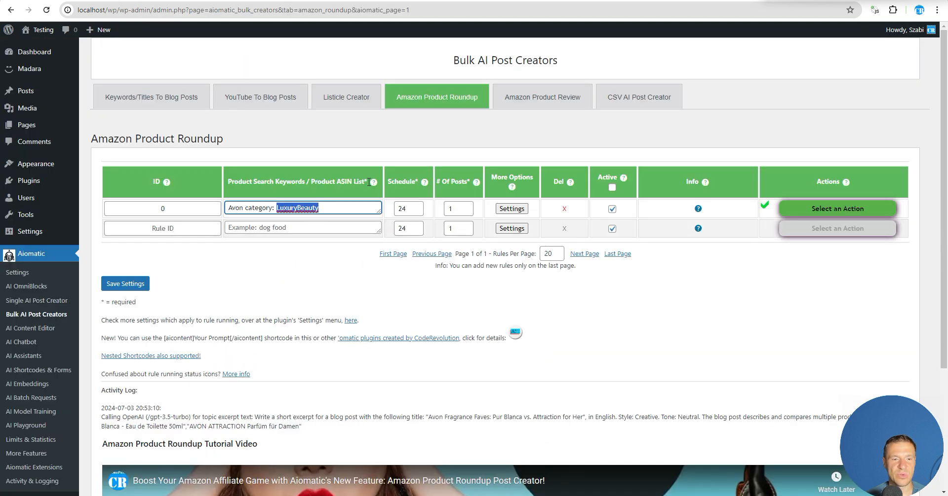
mouse_move(376, 184)
scroll(428, 293, down, 3)
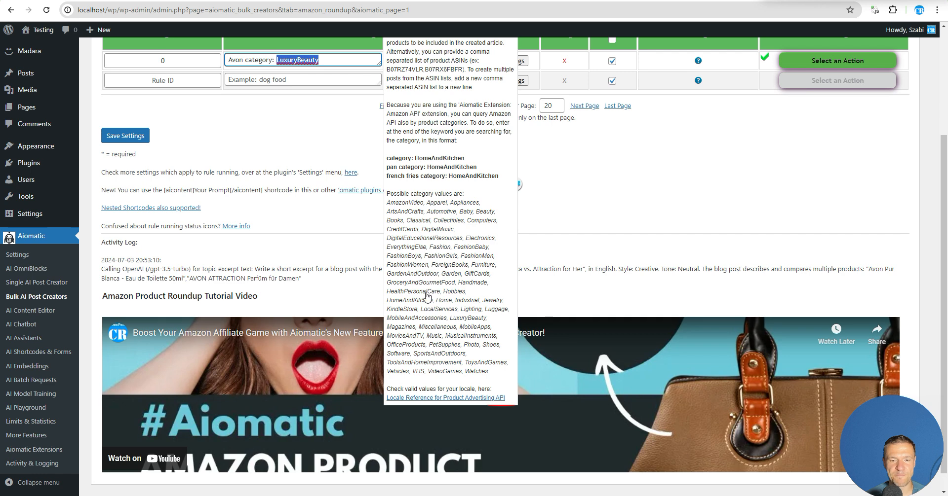
key(ctrl+Tab)
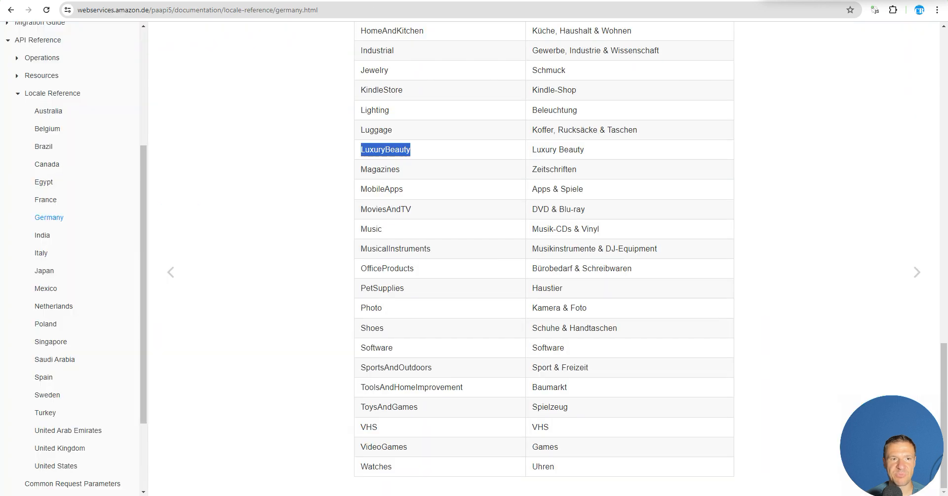
click(316, 251)
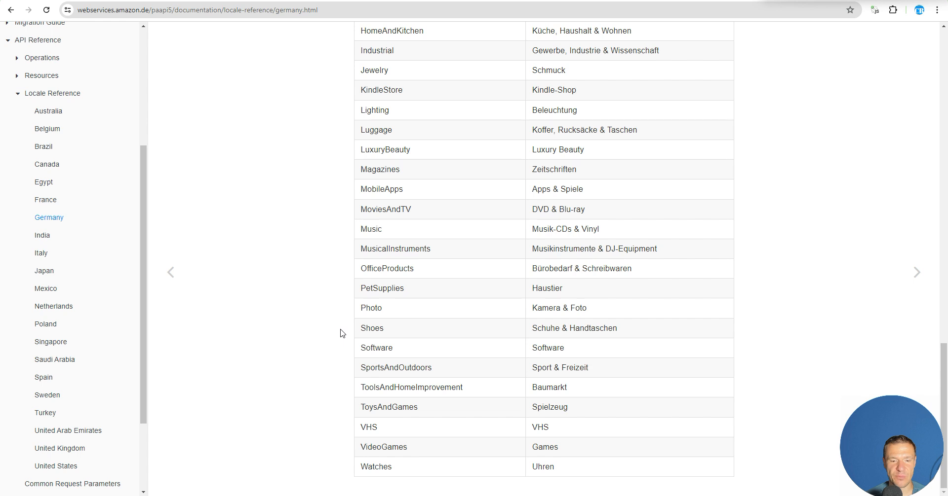
scroll(378, 448, up, 2)
scroll(377, 451, down, 2)
double_click(378, 447)
key(ctrl+c)
key(ctrl+shift+Tab)
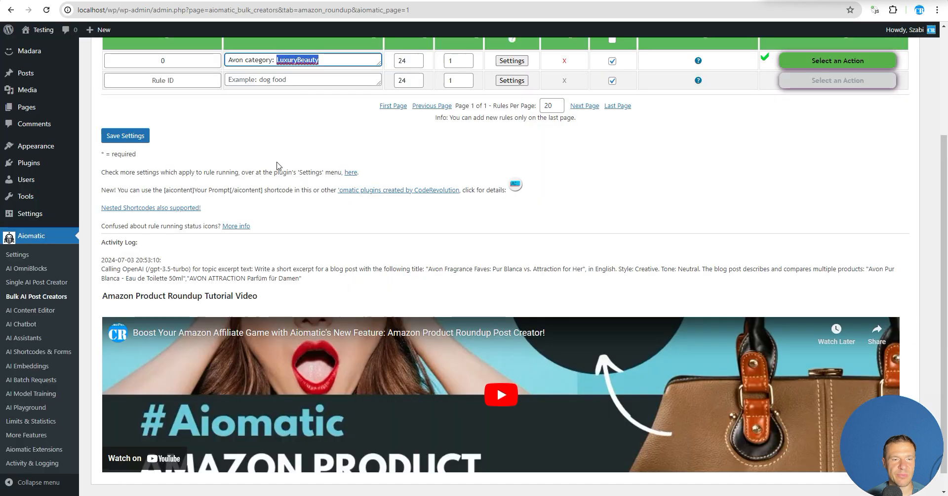
Replace the first rule's category with VideoGames, remove the Avon keyword so it reads "category: VideoGames", and save the settings.
key(ctrl+v)
drag(250, 60, 226, 59)
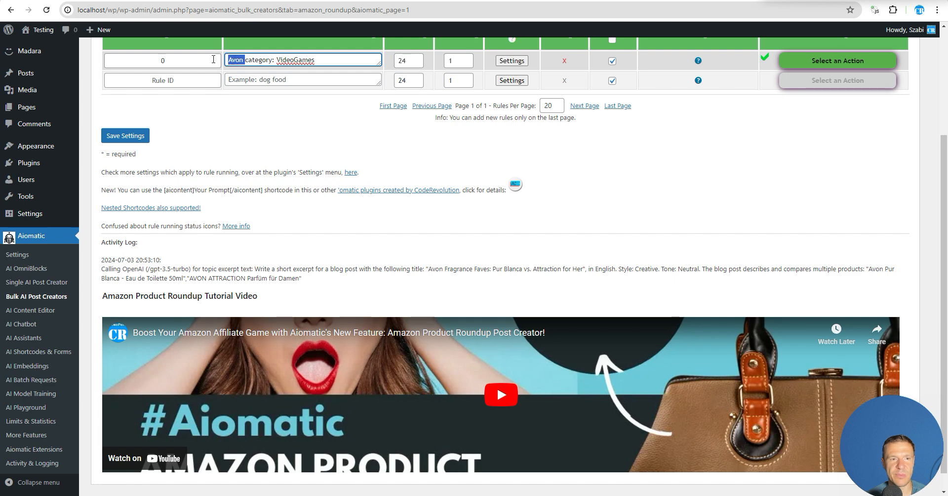
key(BackSpace)
click(128, 137)
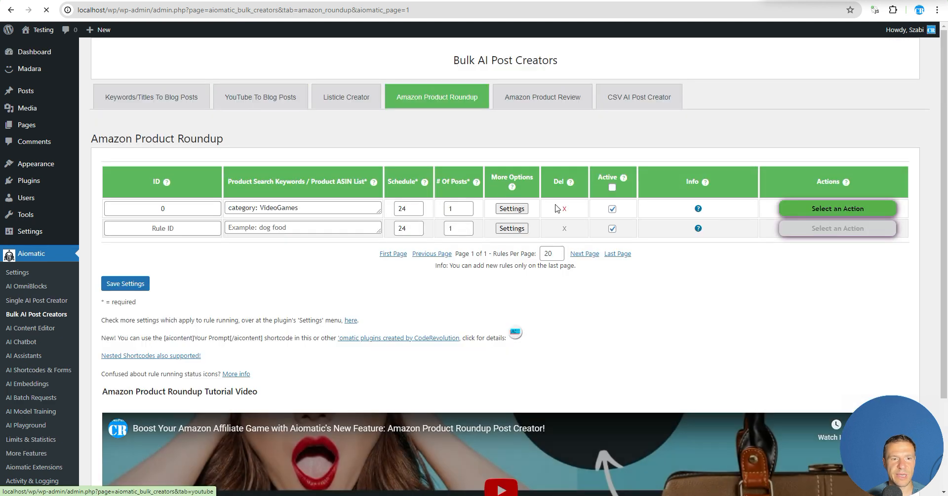
Permanently delete all posts of the first rule, then run the "category: VideoGames" rule, confirming both actions.
click(834, 209)
click(801, 275)
key(Return)
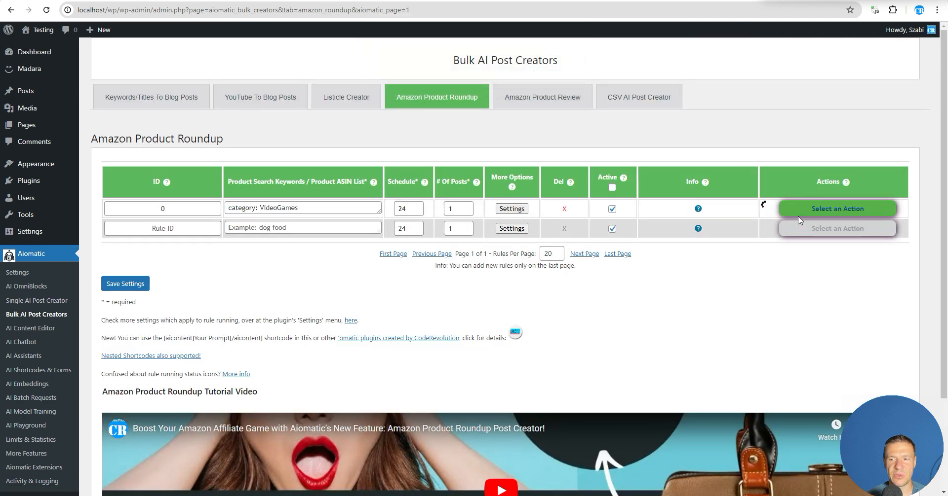
click(798, 211)
click(798, 232)
key(Return)
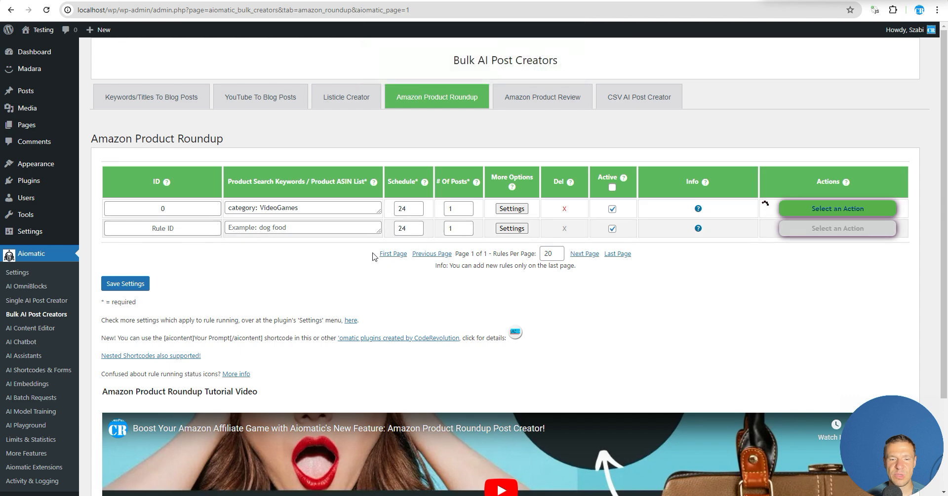
Open the generated PlayStation Store Guthaben 10€ vs 20€ post and examine its product sections, images and purchase links.
click(512, 209)
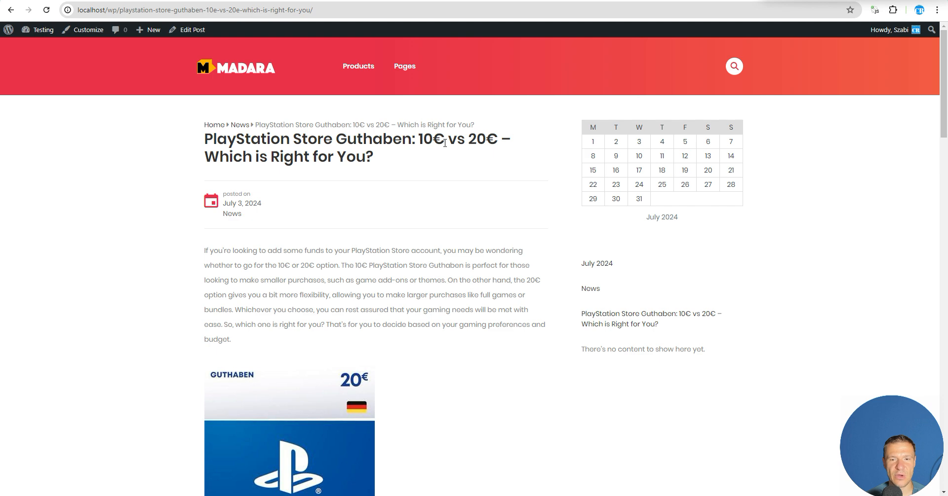
scroll(444, 149, down, 12)
scroll(227, 135, up, 1)
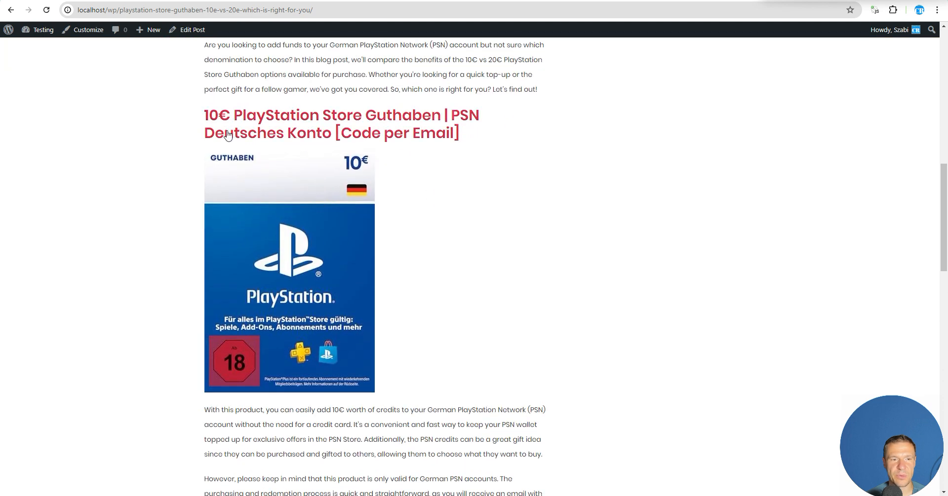
scroll(228, 135, down, 7)
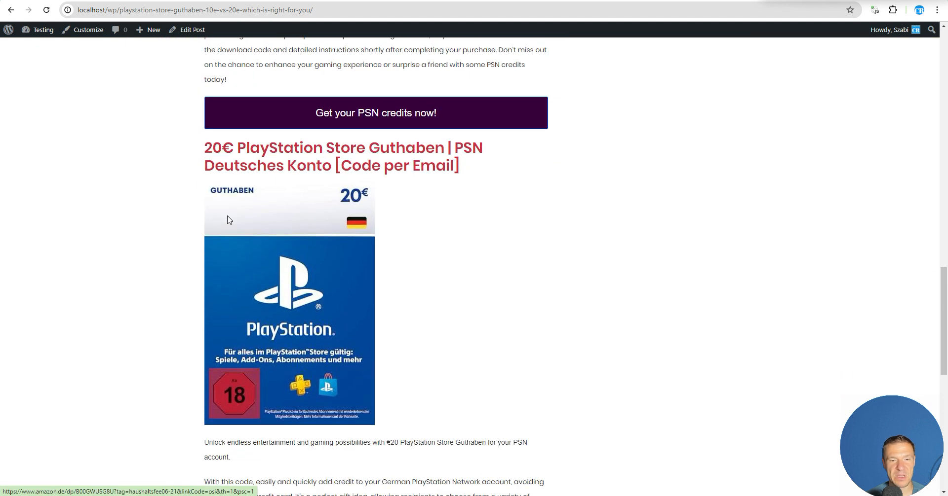
scroll(228, 220, down, 1)
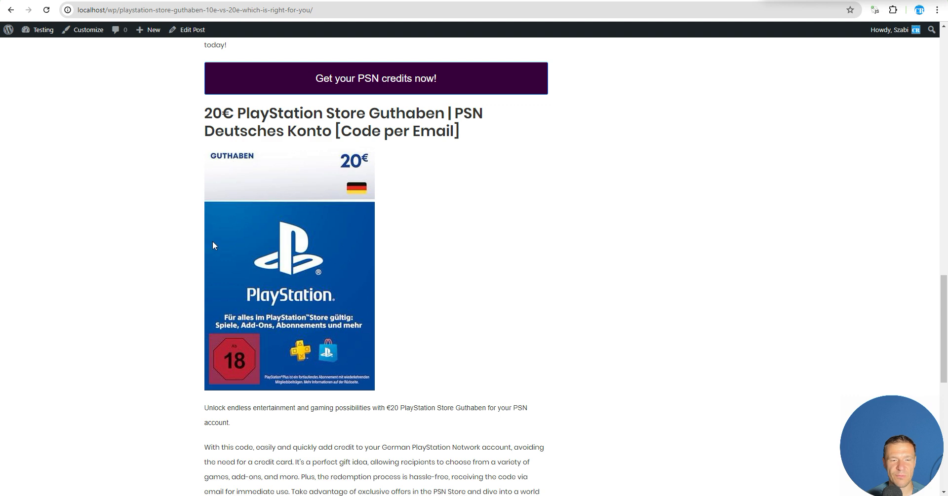
scroll(213, 245, up, 7)
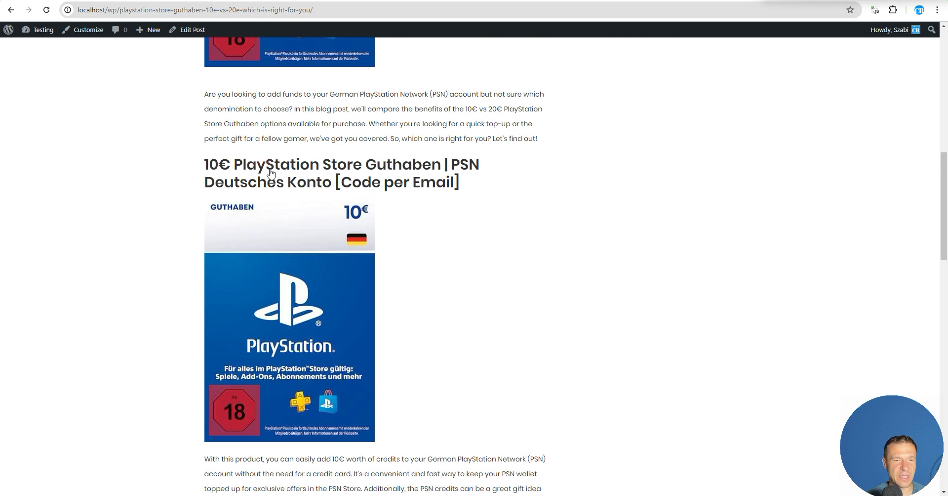
Return to the Amazon Product Roundup rules and review the search keyword help for the category format and possible category values.
click(218, 0)
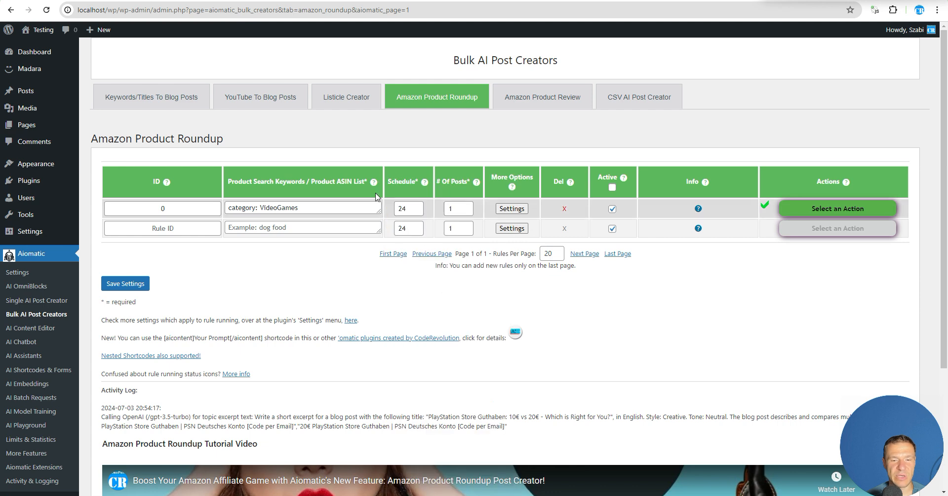
mouse_move(374, 182)
scroll(429, 297, down, 1)
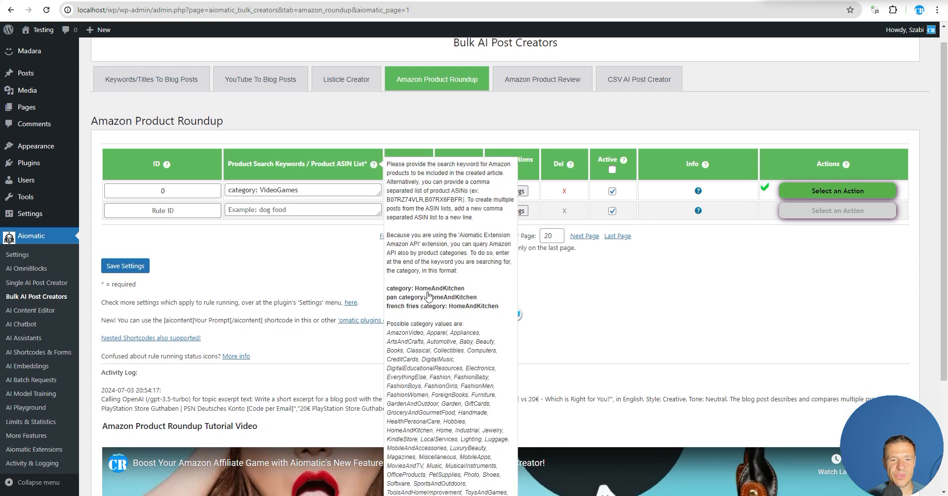
scroll(428, 296, down, 1)
scroll(423, 302, up, 2)
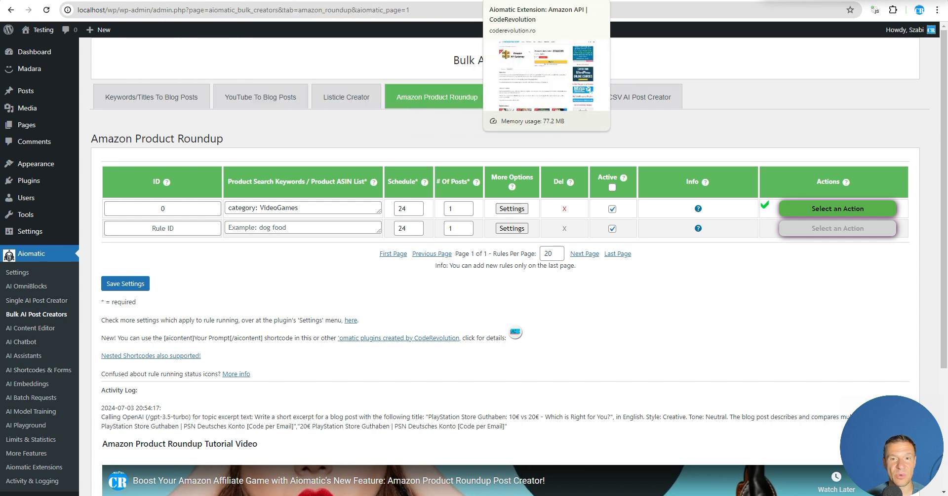
View the Aiomatic Extension: Amazon API product page on CodeRevolution and switch to the "Aiomatic: Feature Ideas" board in Trello.
click(504, 1)
click(444, 95)
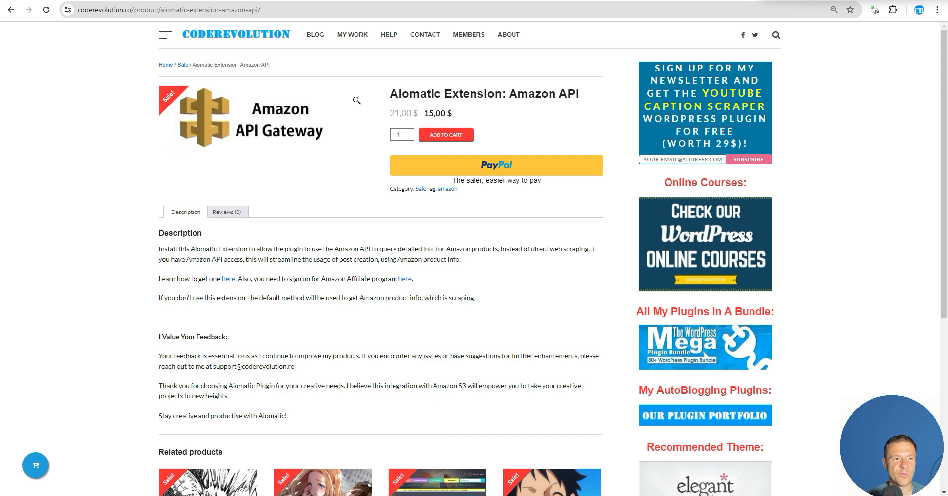
click(54, 1)
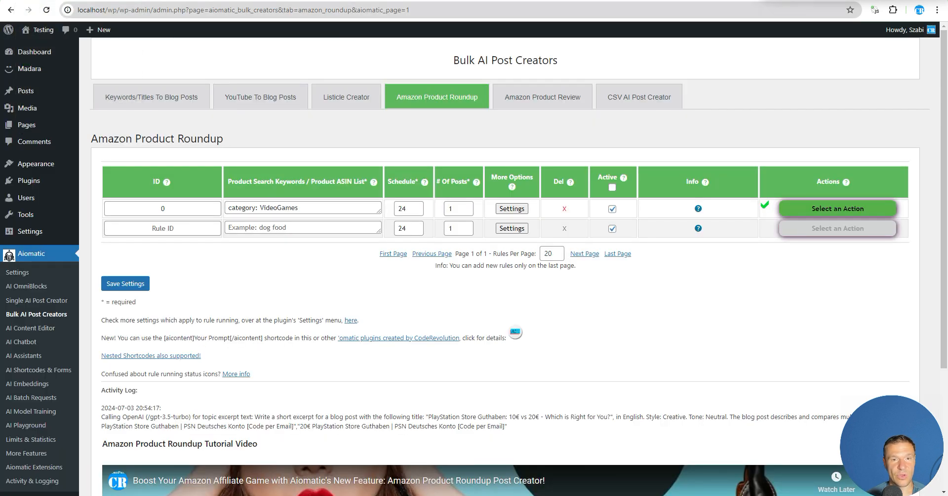
click(661, 1)
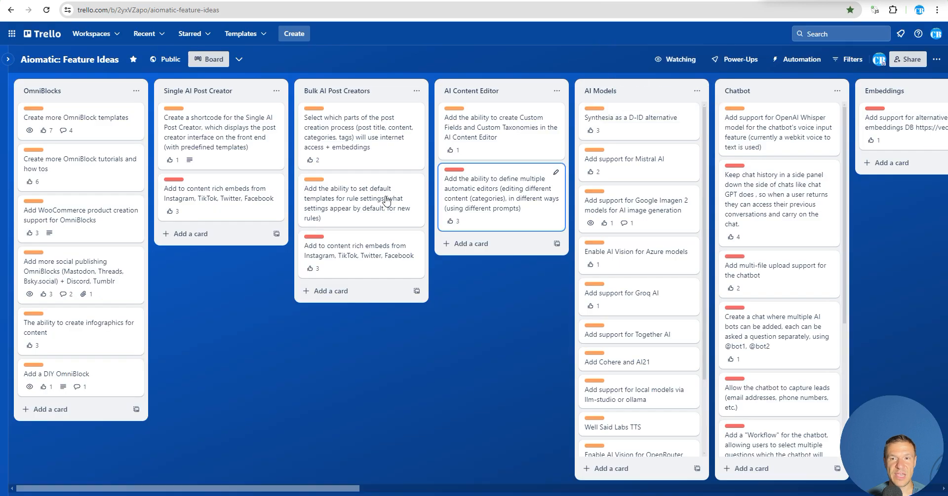